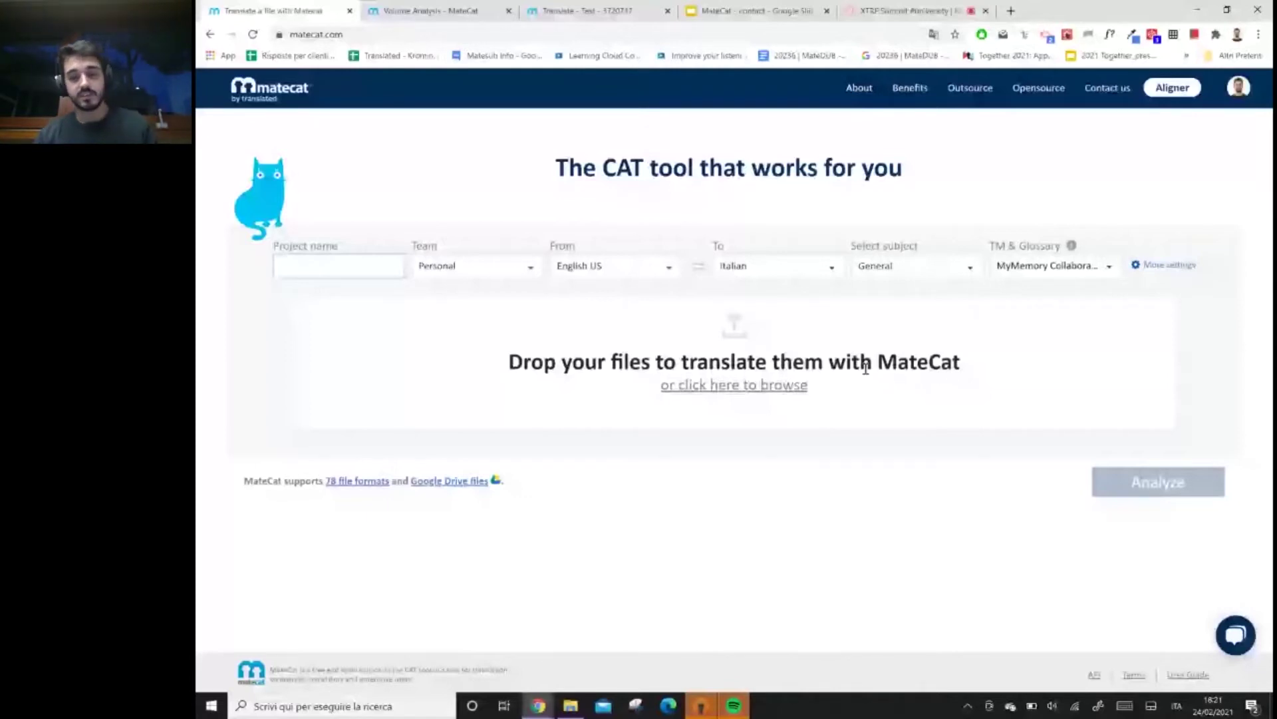
Create the project Test from MateCat_QA_with_lexiQA.docx, keeping English US to Italian, and run the analysis.
type("Test")
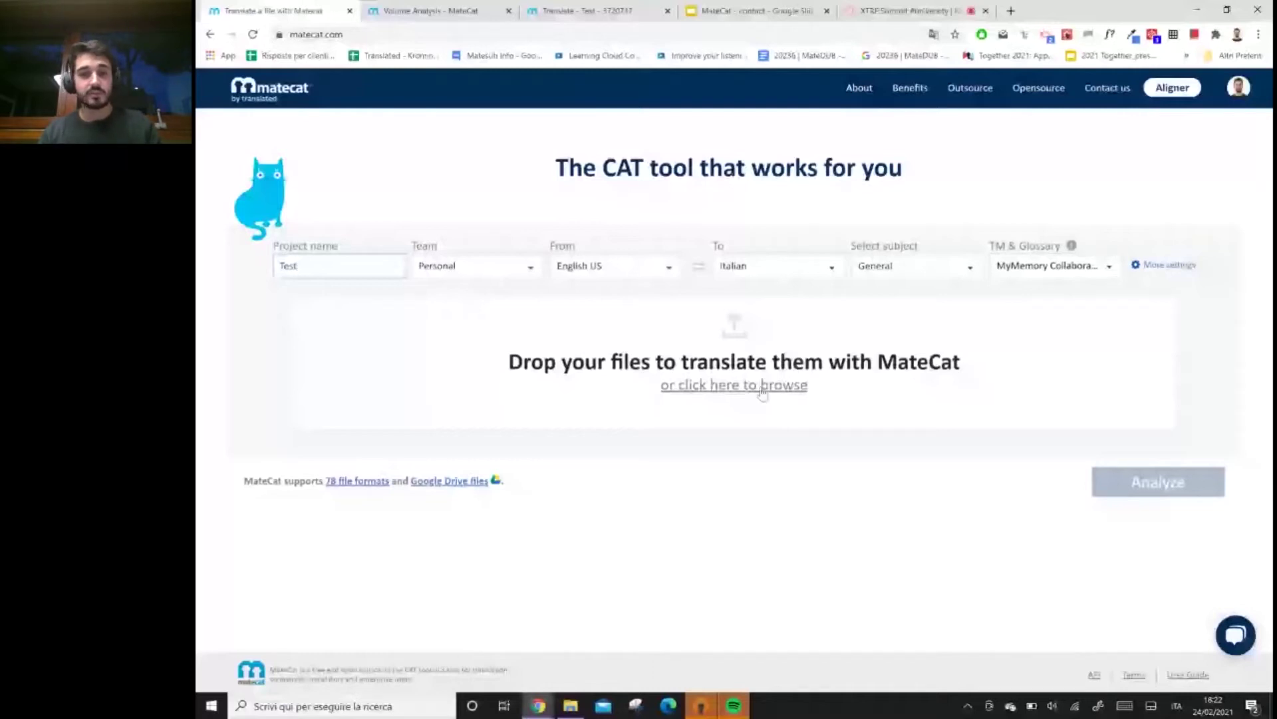
left_click(731, 391)
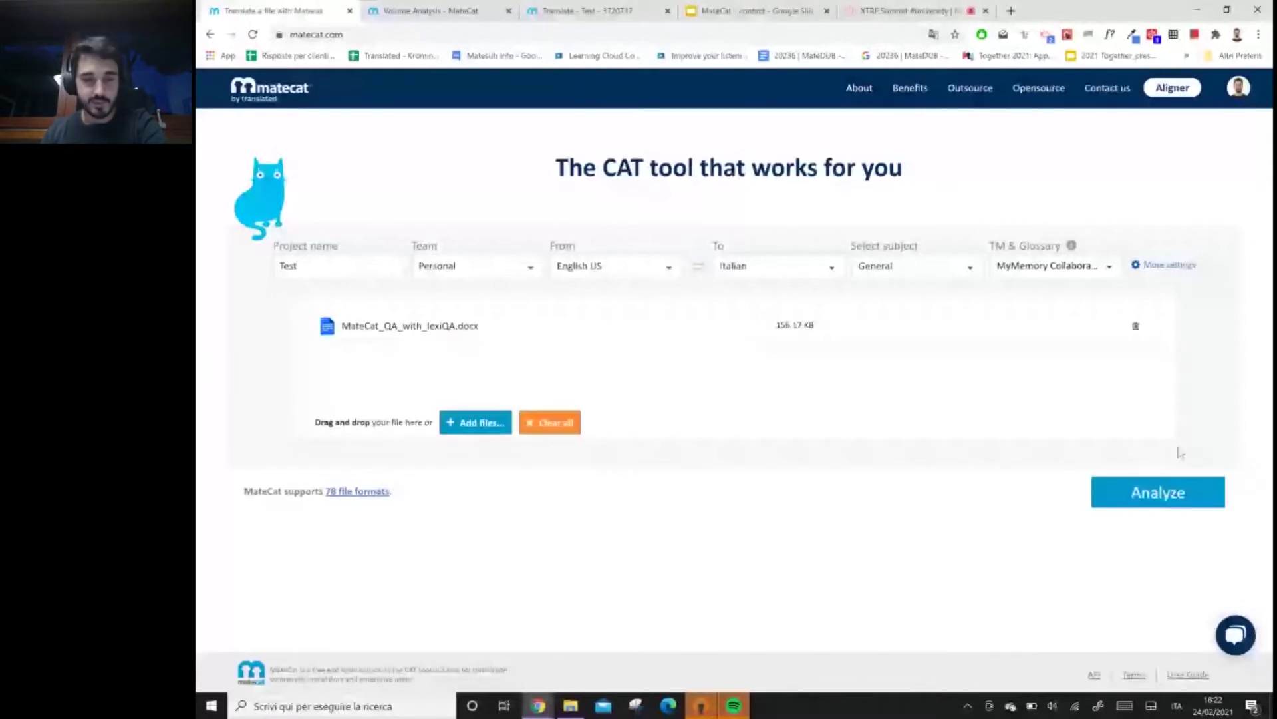
left_click(1150, 495)
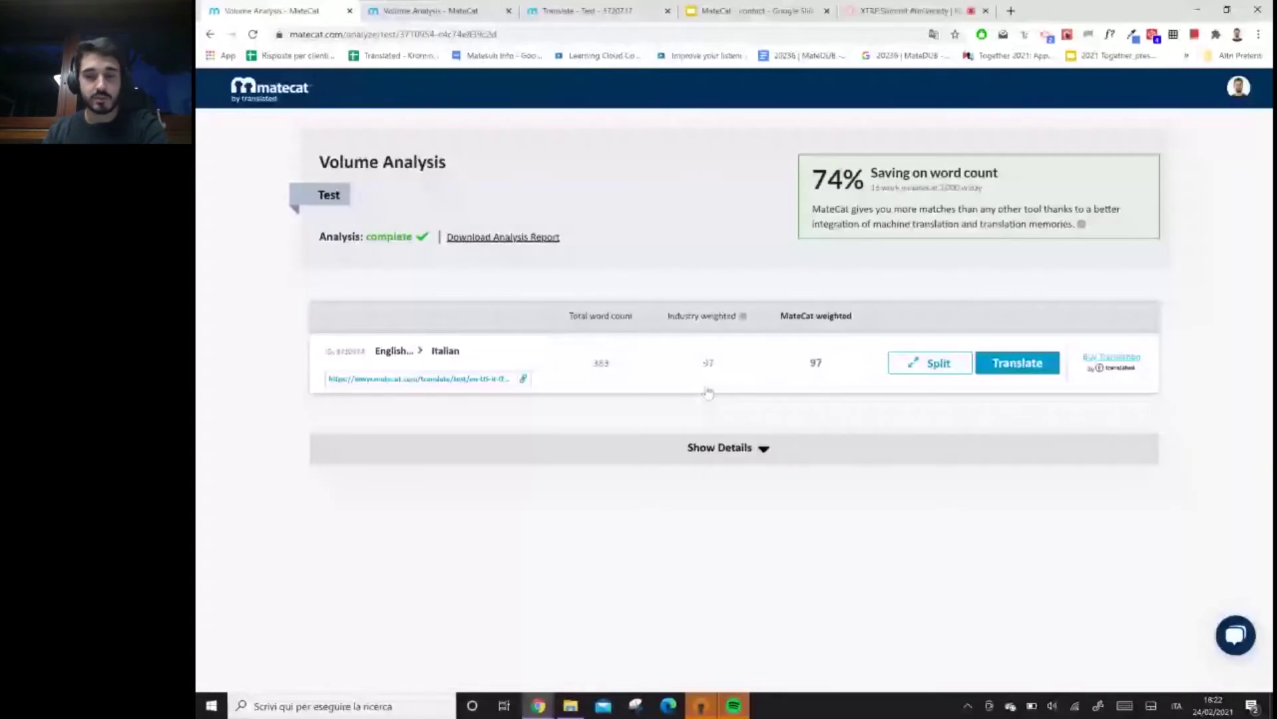
Review the detailed word-count breakdown of the volume analysis and open the English to Italian job for translation.
left_click(735, 455)
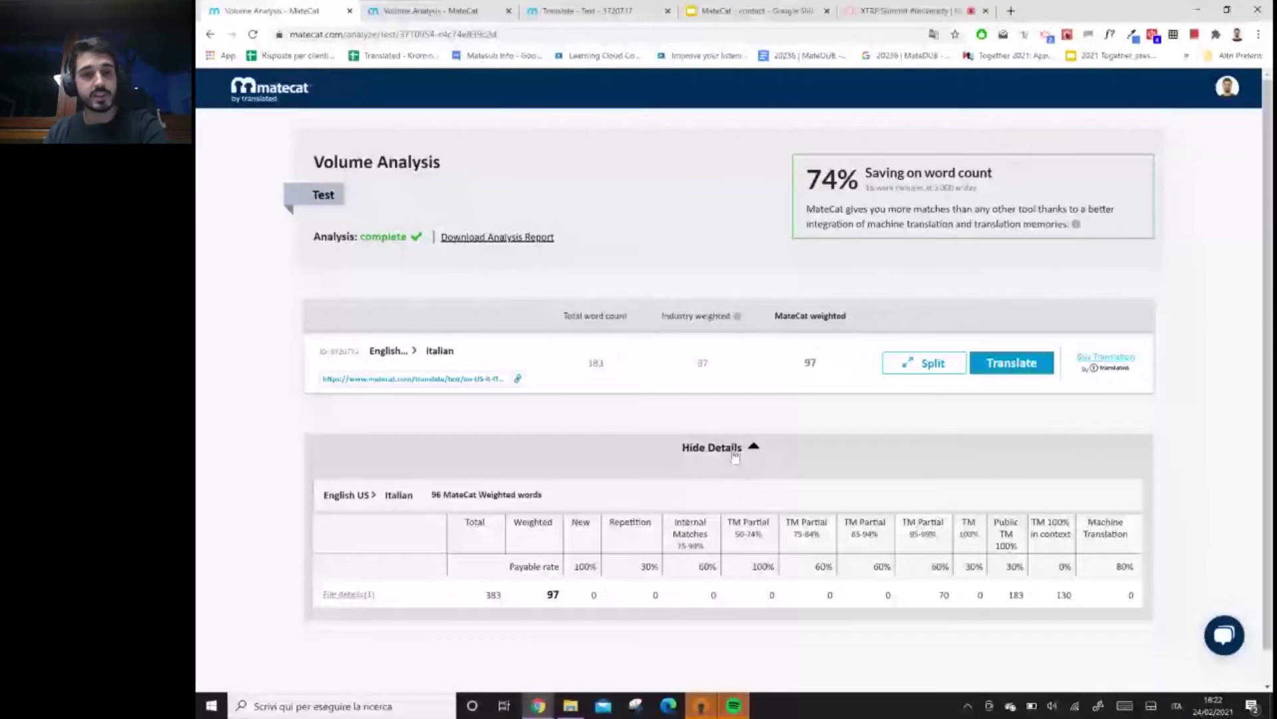
left_click(735, 455)
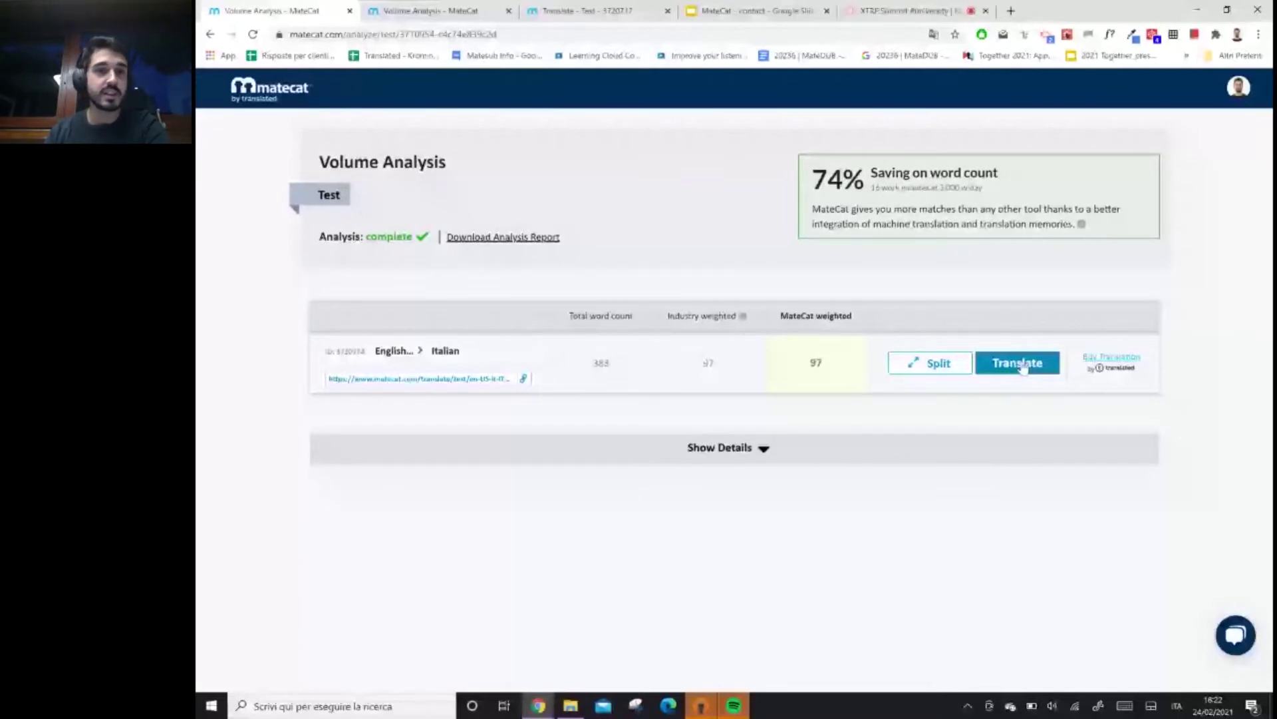
left_click(1021, 365)
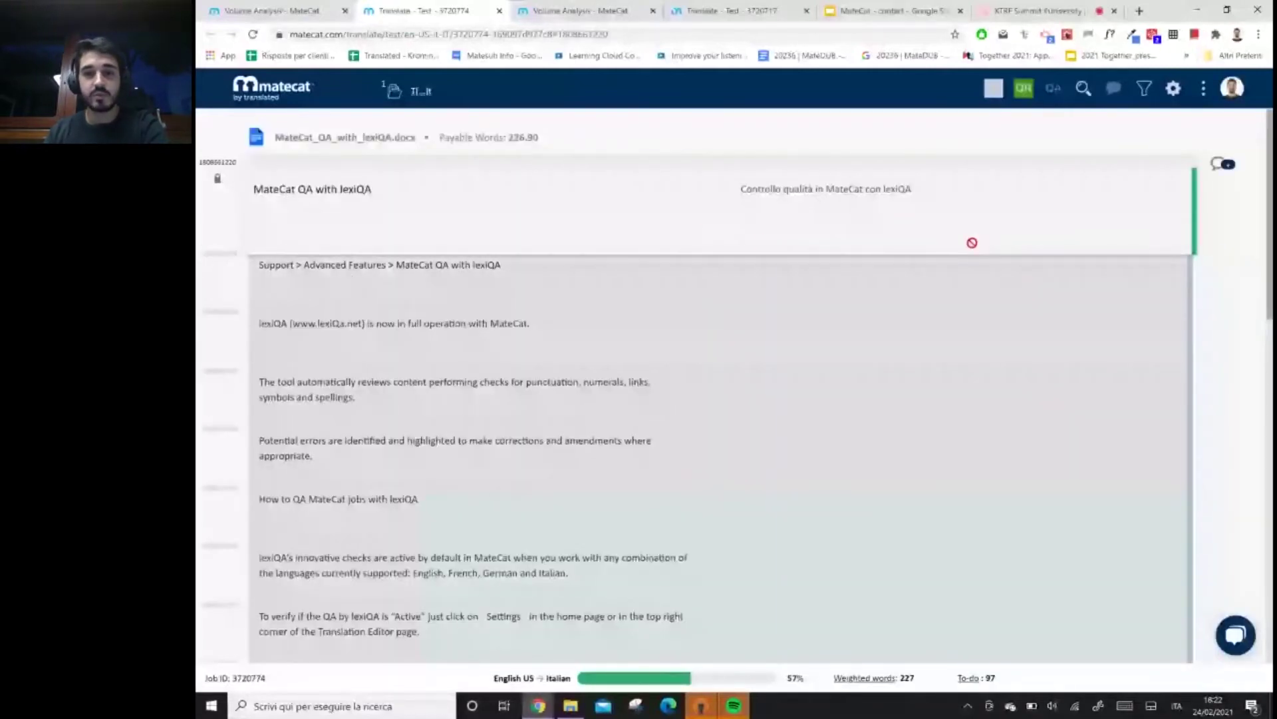
Correct the second segment's translation by removing "test" and prefixing "Supporto> Funzionalità avanzate >", and mark it as translated.
left_click(877, 282)
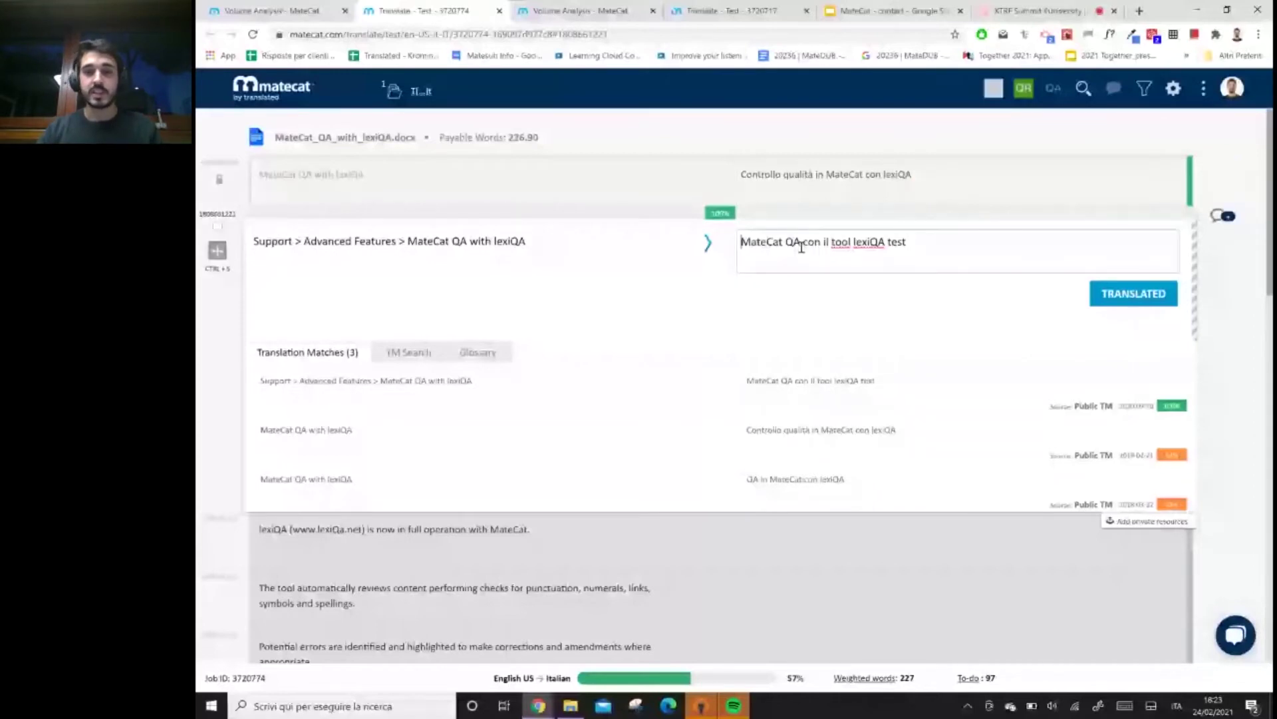
left_click(955, 244)
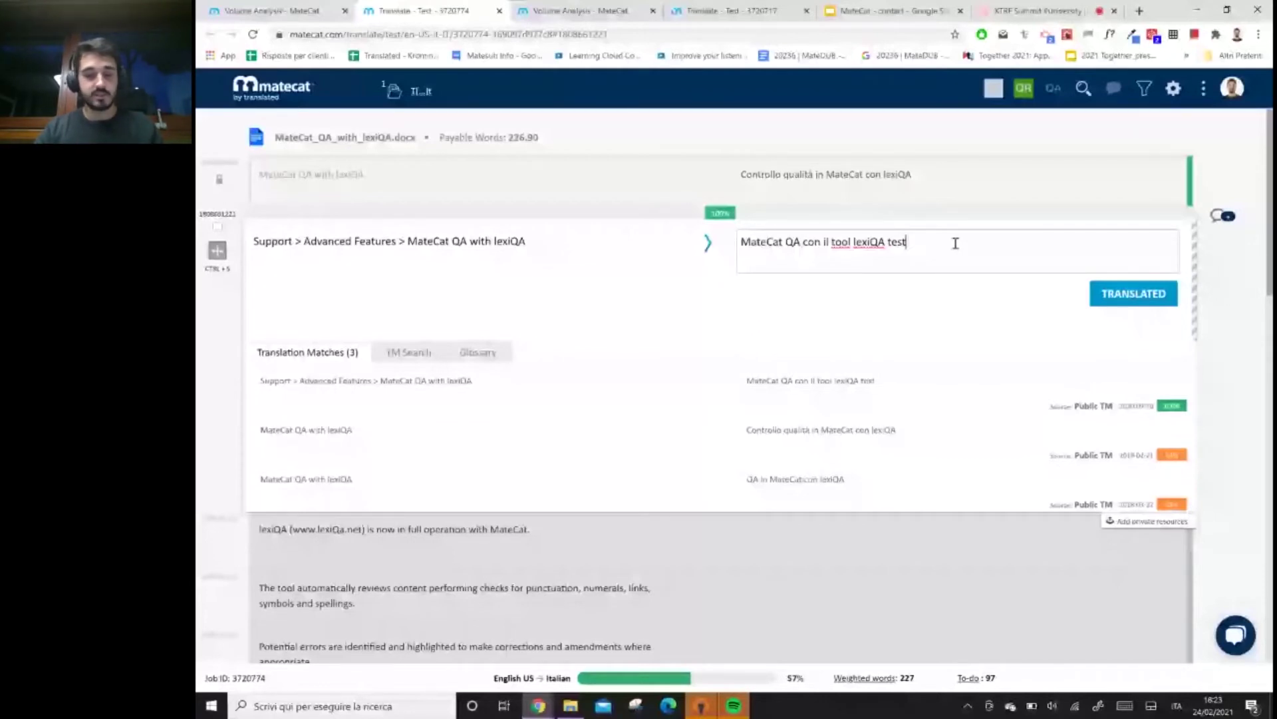
key("BackSpace")
key("BackSpace")
key("BackSpace")
key("BackSpace")
key("Home")
type("Supp")
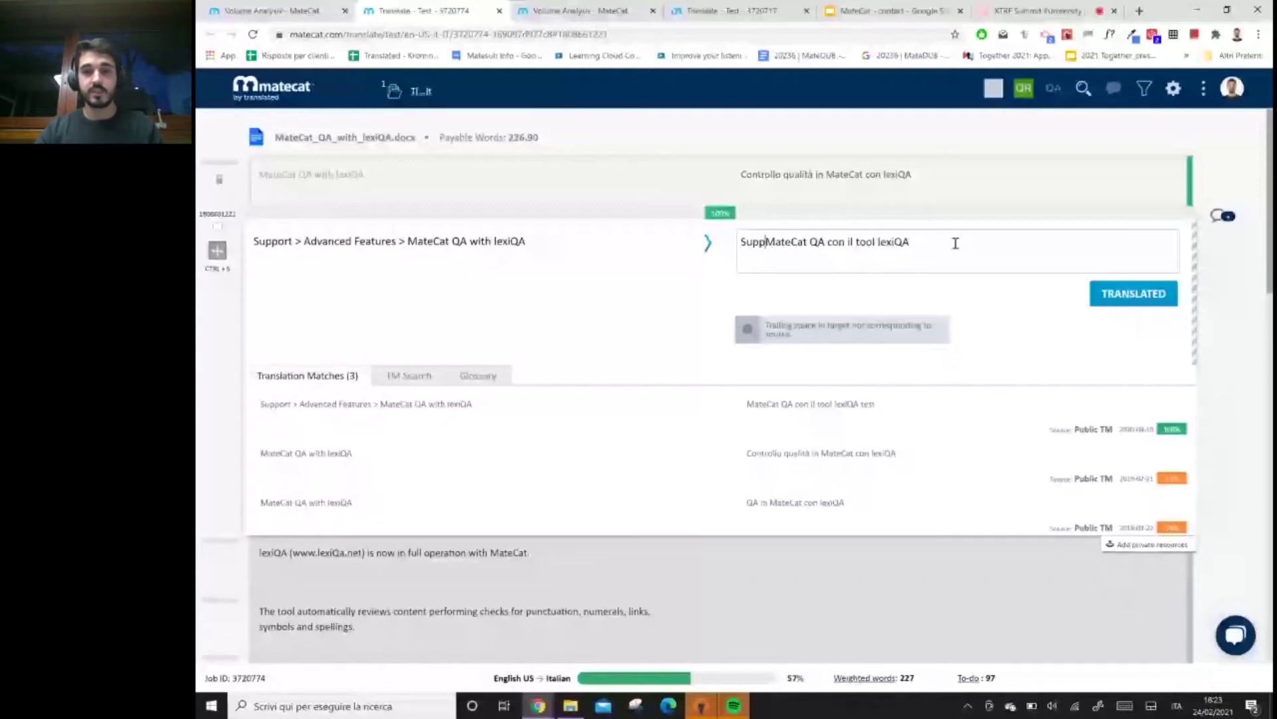
type("orto> Funzi")
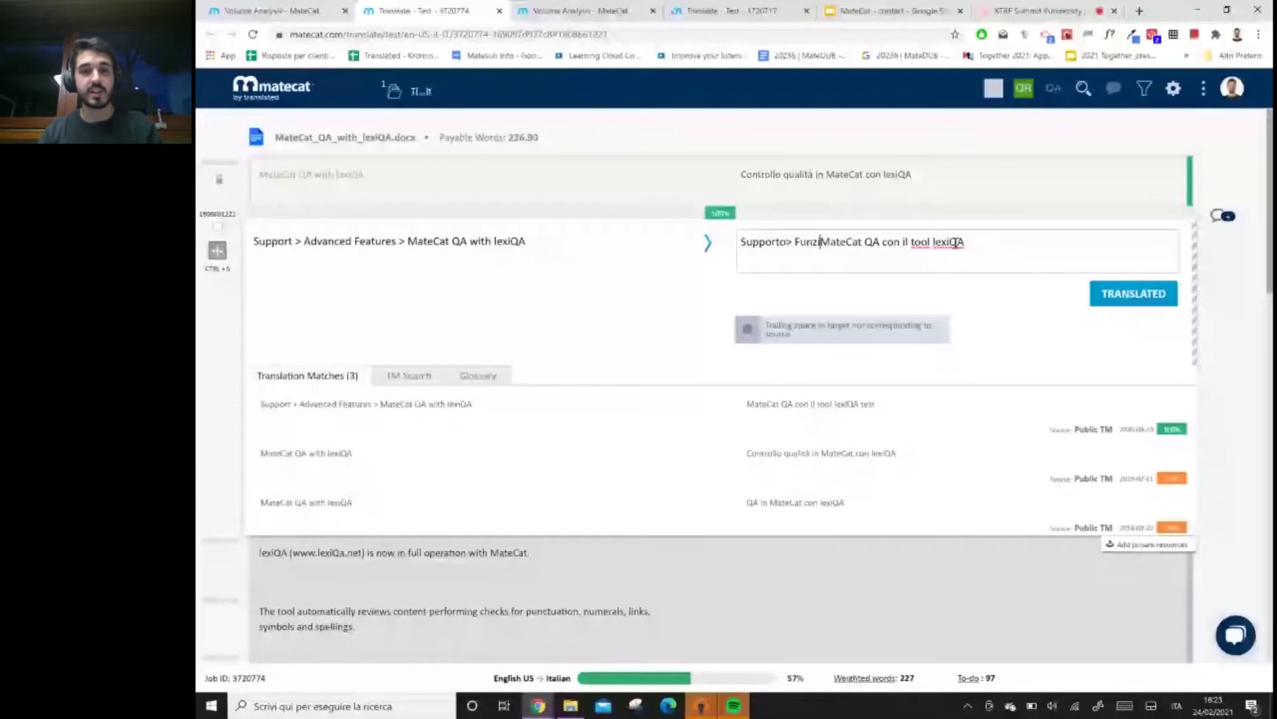
type("onalità avanzate >")
key("ctrl+Return")
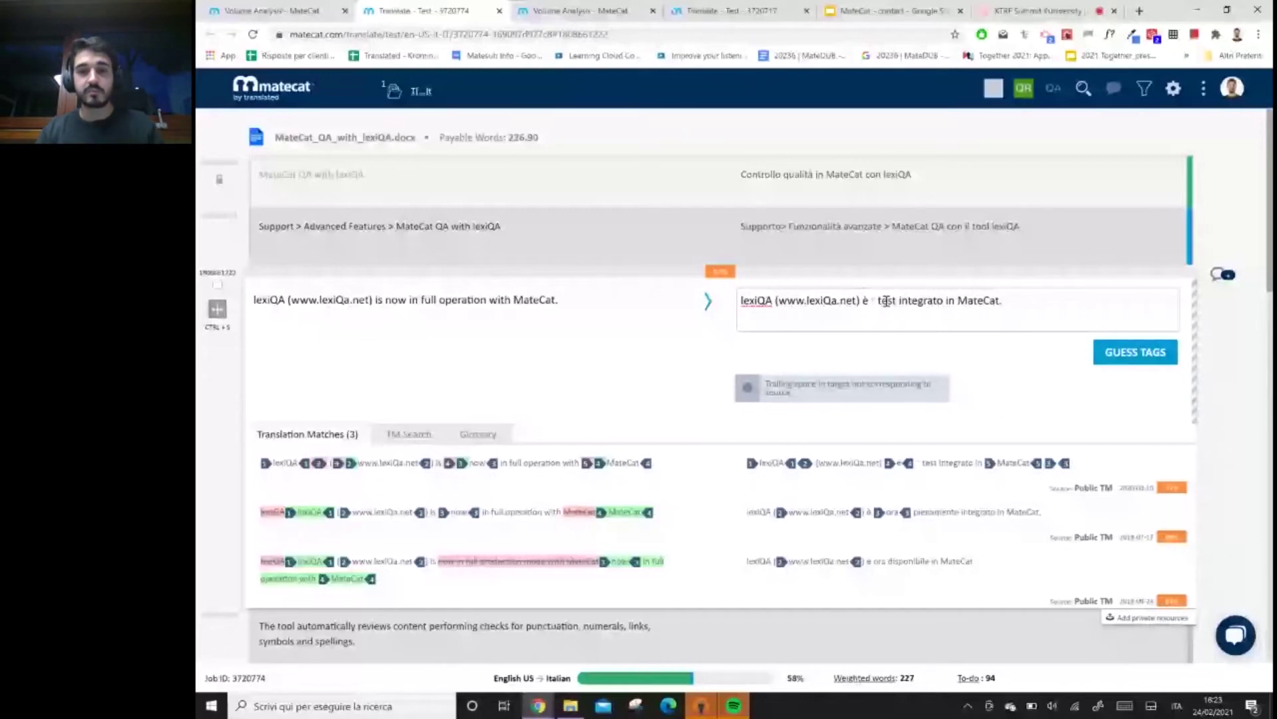
Remove the word "test" from the third segment's translation and have its tags guessed automatically.
key("BackSpace")
key("BackSpace")
key("BackSpace")
key("BackSpace")
key("BackSpace")
key("BackSpace")
key("BackSpace")
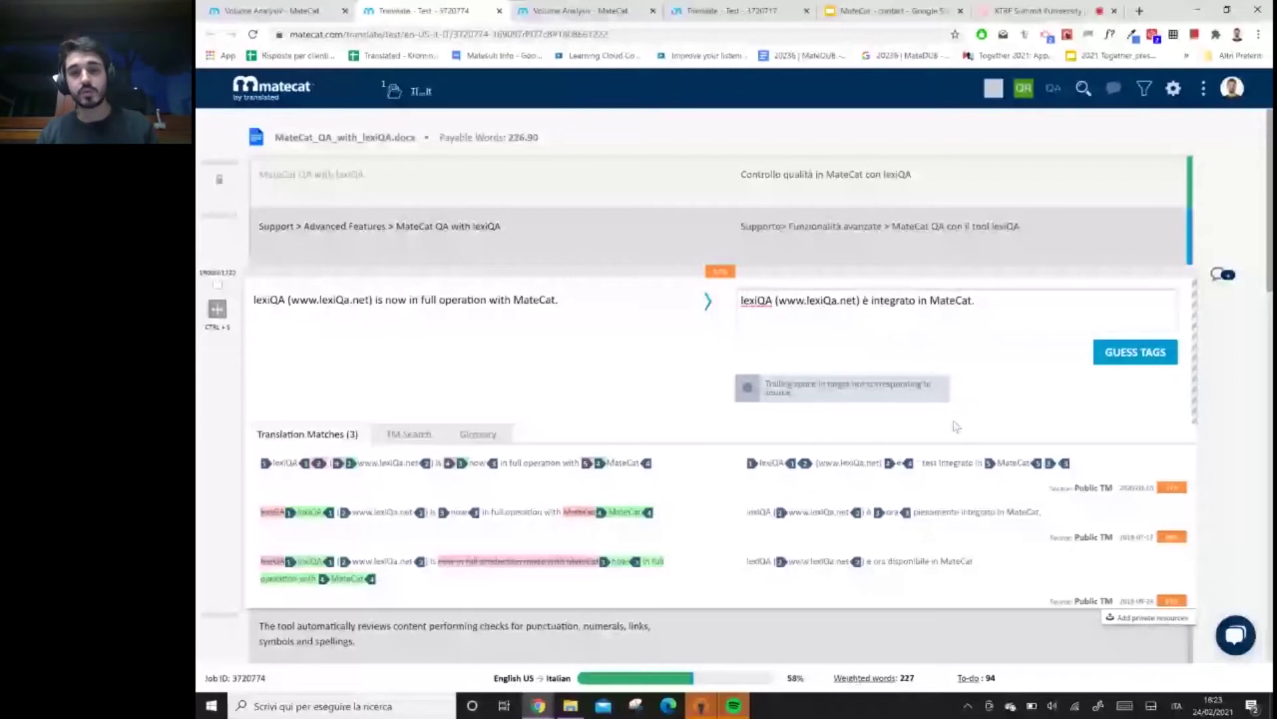
left_click(1131, 363)
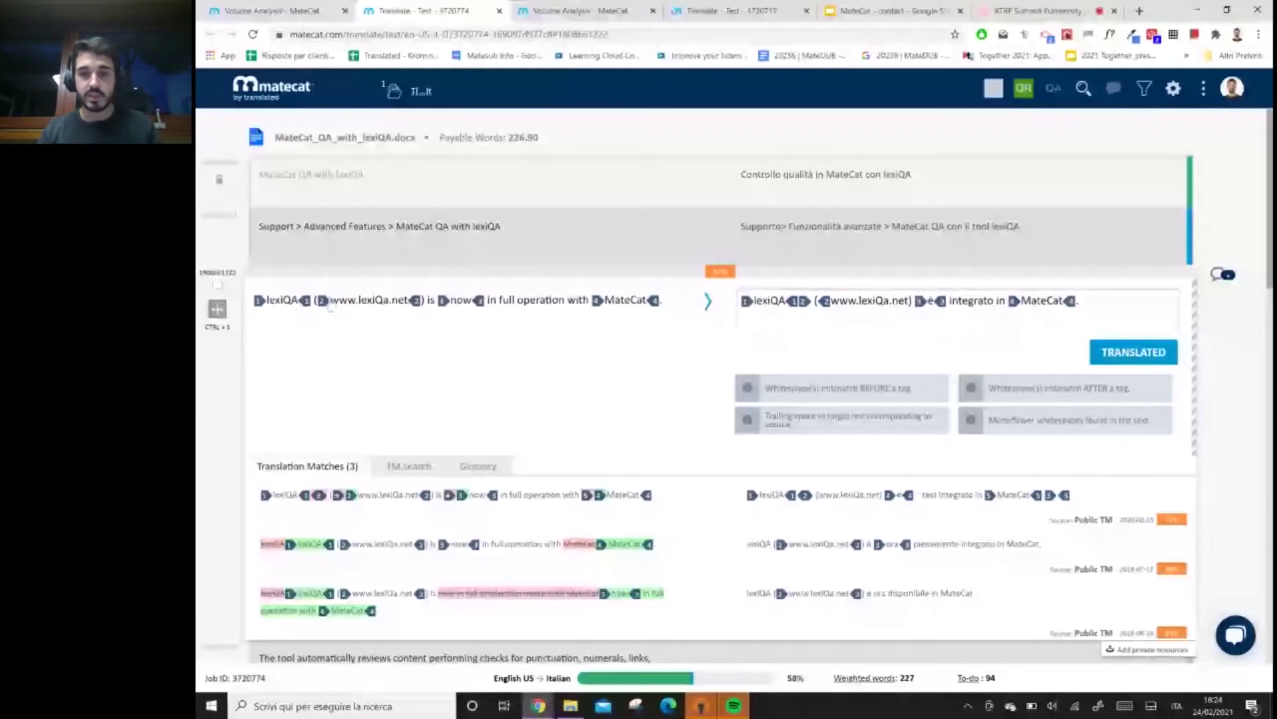
left_click(823, 300)
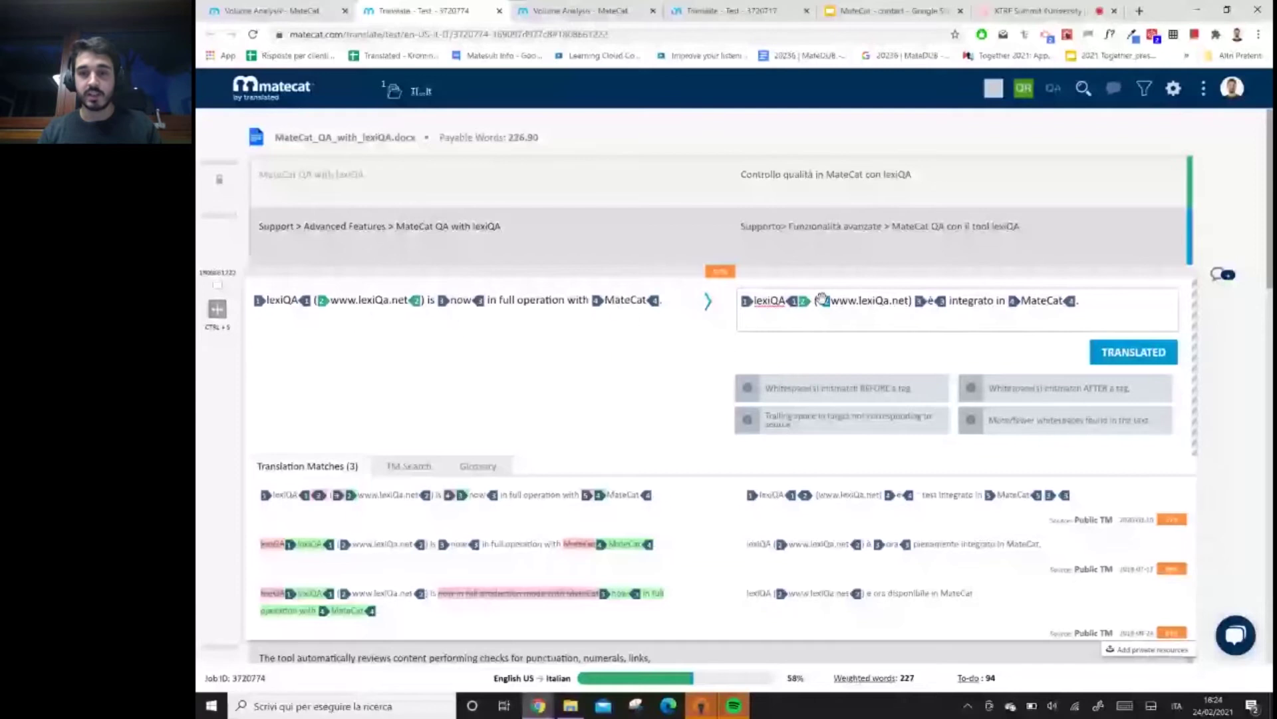
left_click_drag(823, 299, 909, 301)
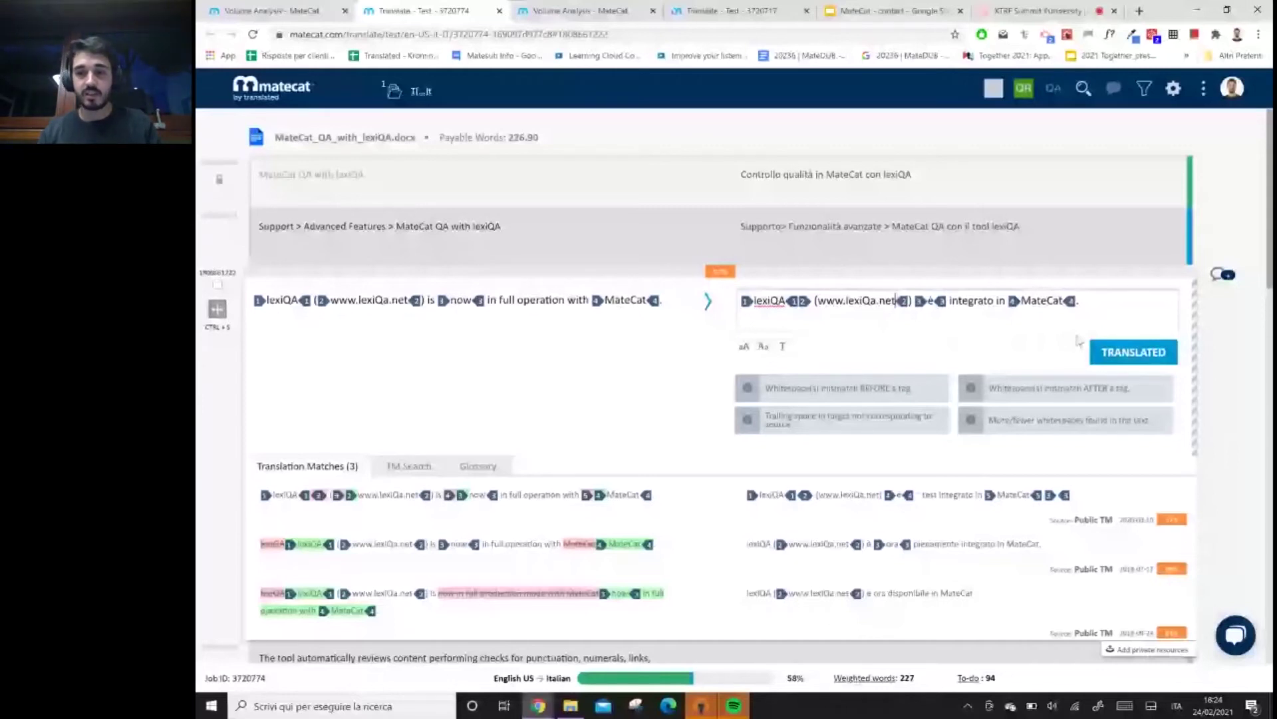
left_click(1148, 358)
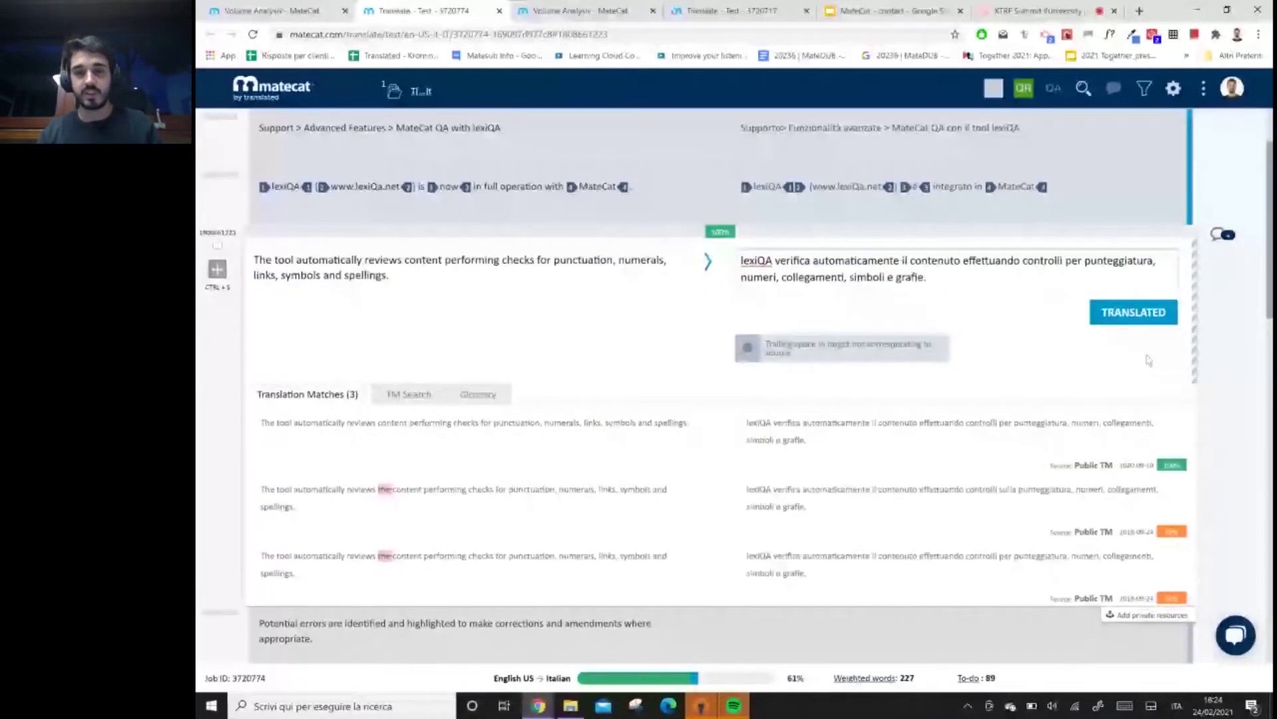
Download the draft of the translated document, check it in Word and close it.
scroll(1085, 417, "down", 5)
scroll(1085, 417, "down", 3)
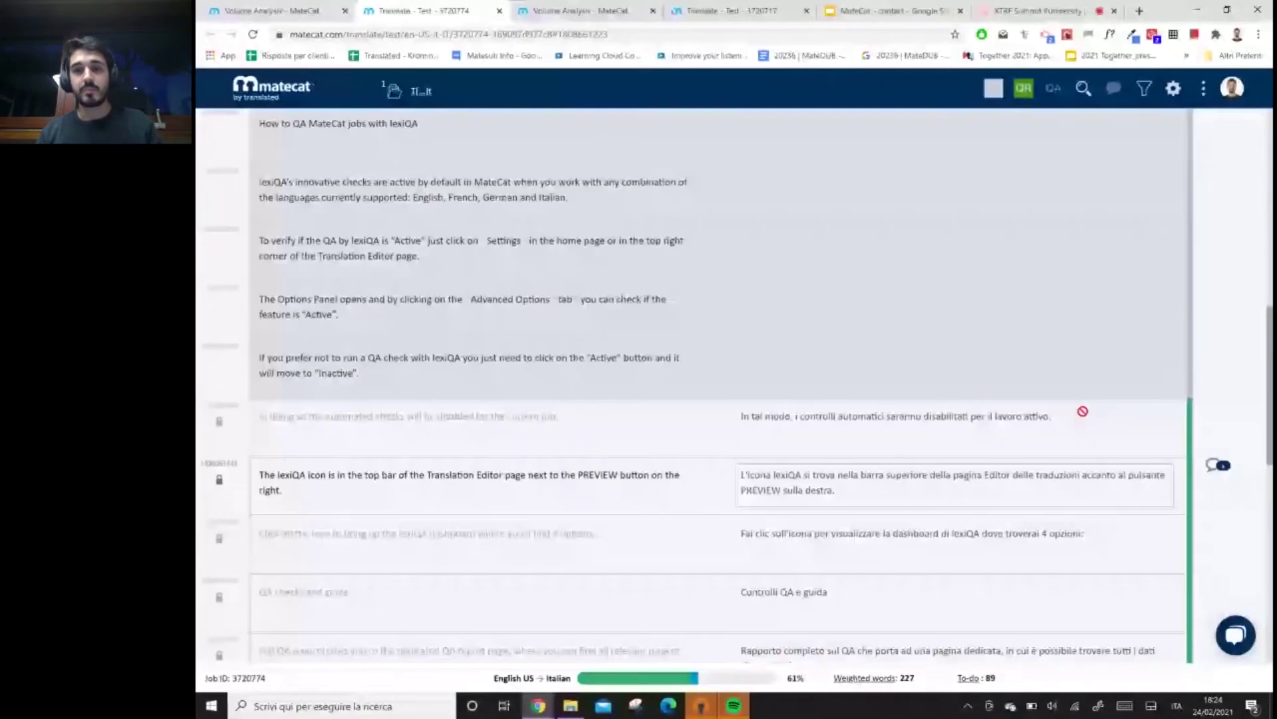
scroll(1083, 411, "up", 8)
mouse_move(991, 97)
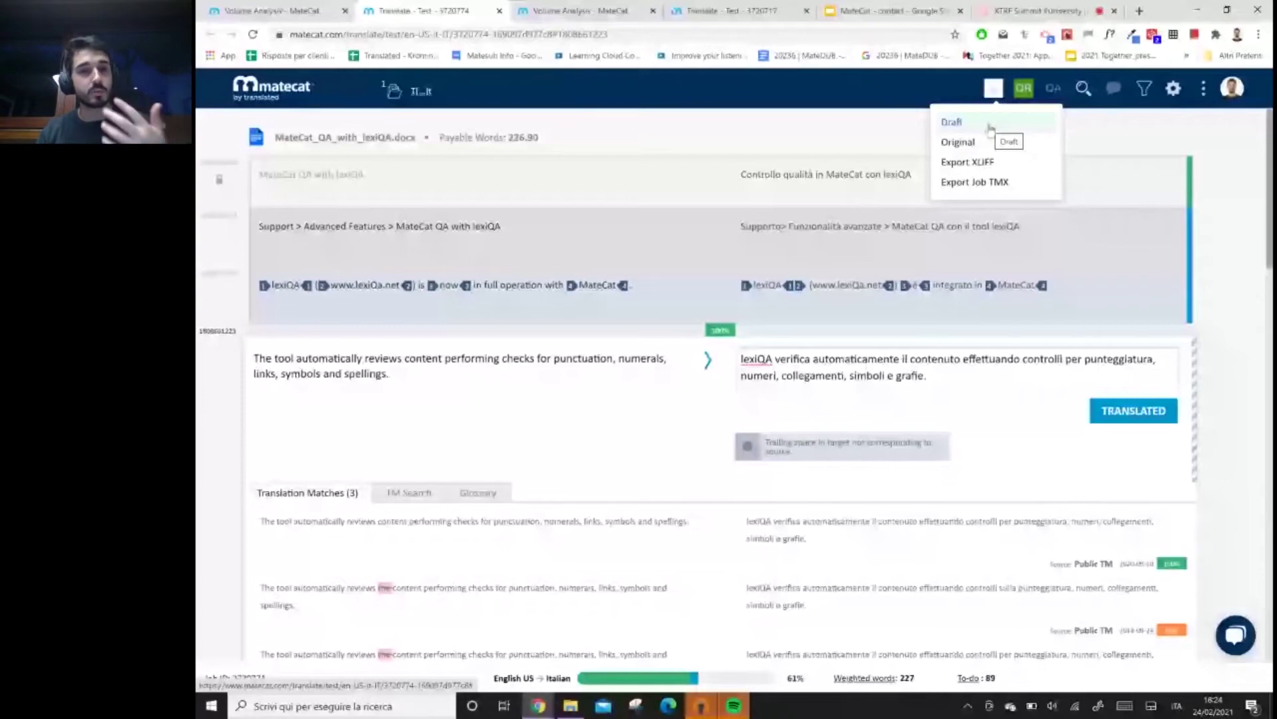
left_click(990, 127)
left_click(283, 681)
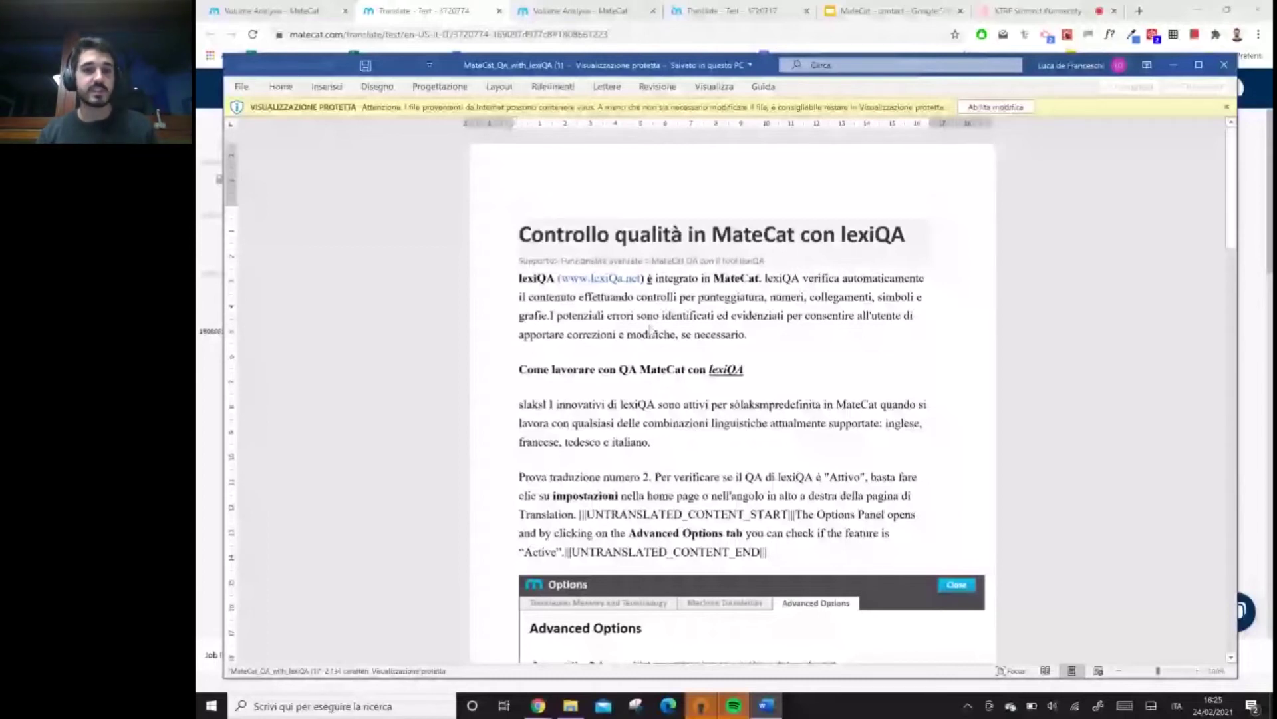
key("alt+F4")
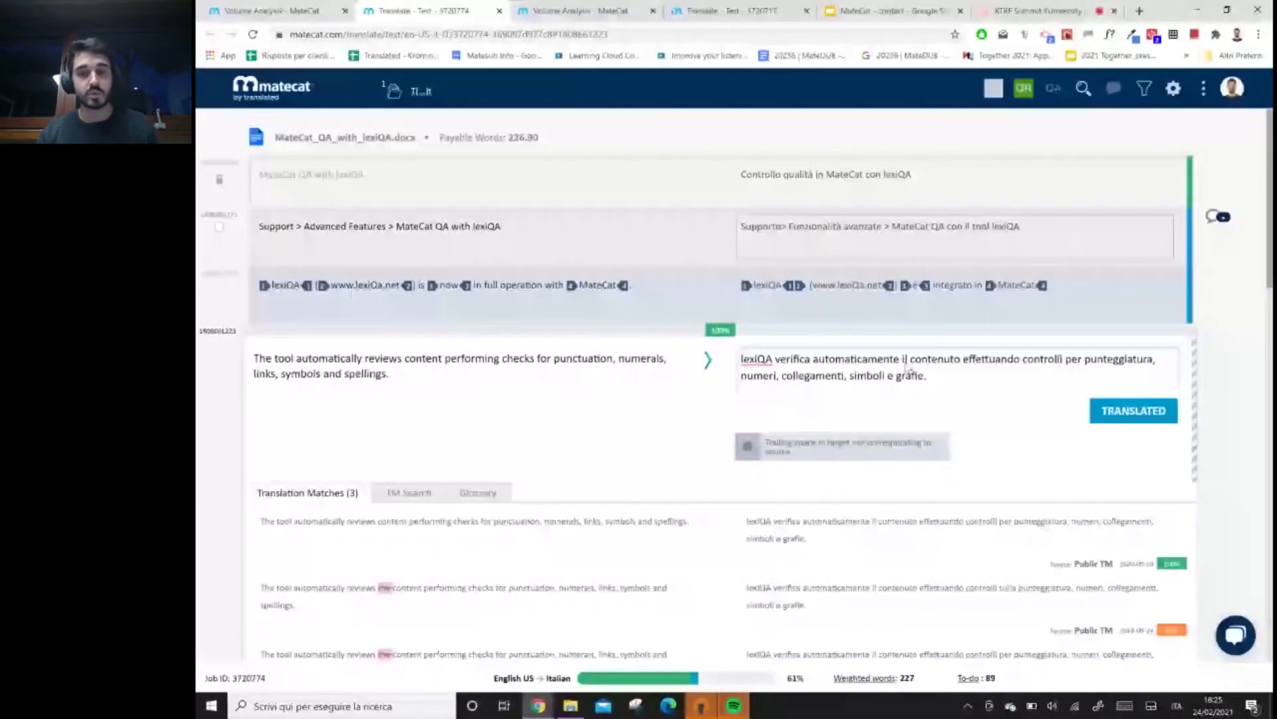
Look through the translation matches, translation memory search and glossary for the fourth segment.
left_click(905, 371)
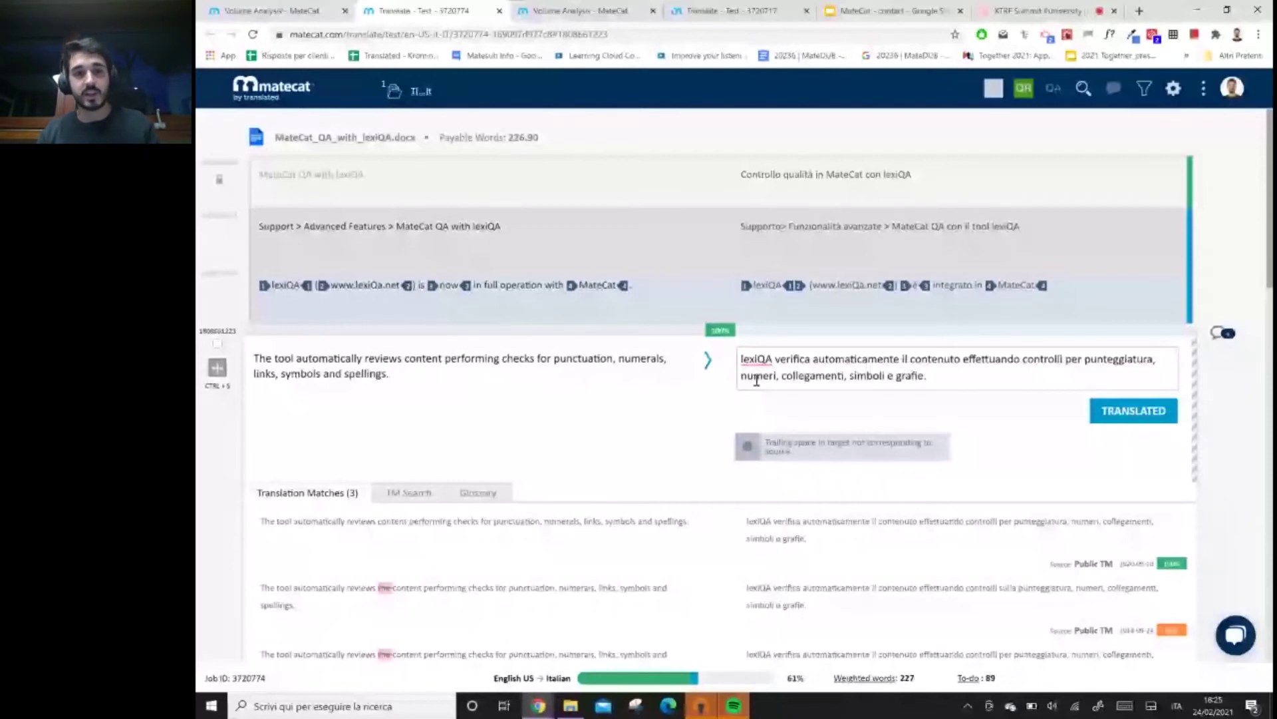
scroll(487, 489, "down", 1)
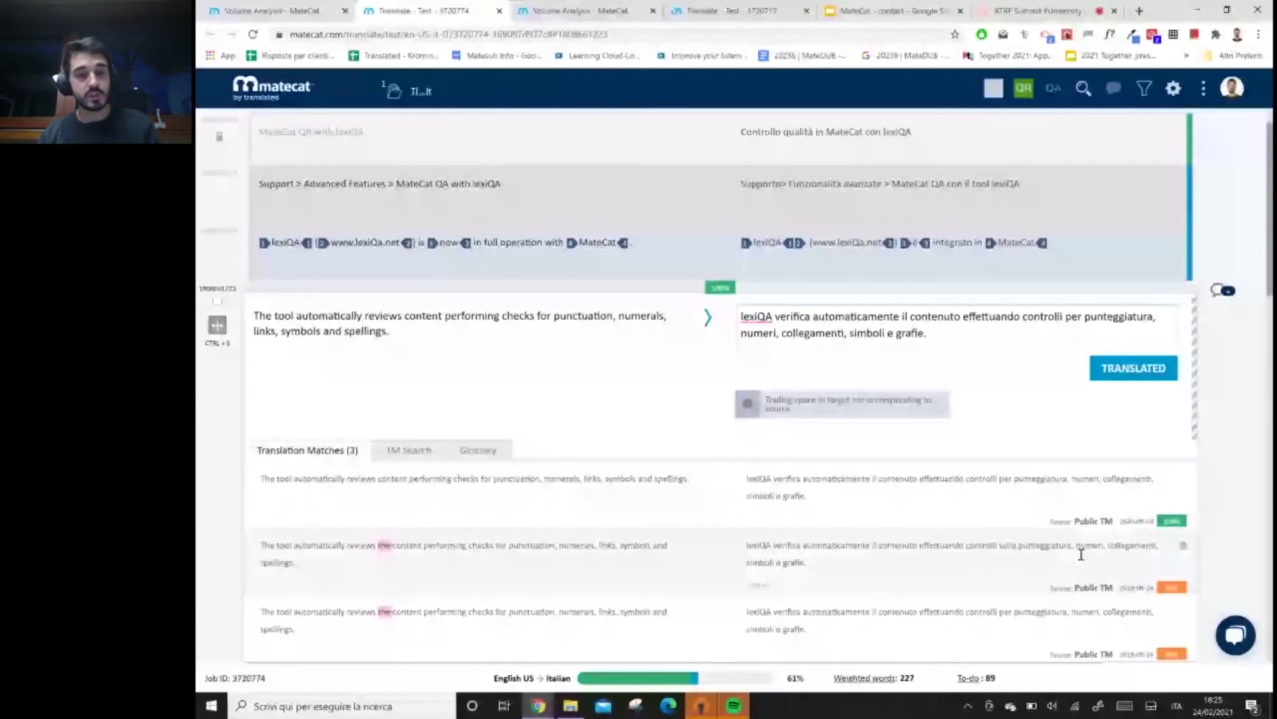
left_click(407, 450)
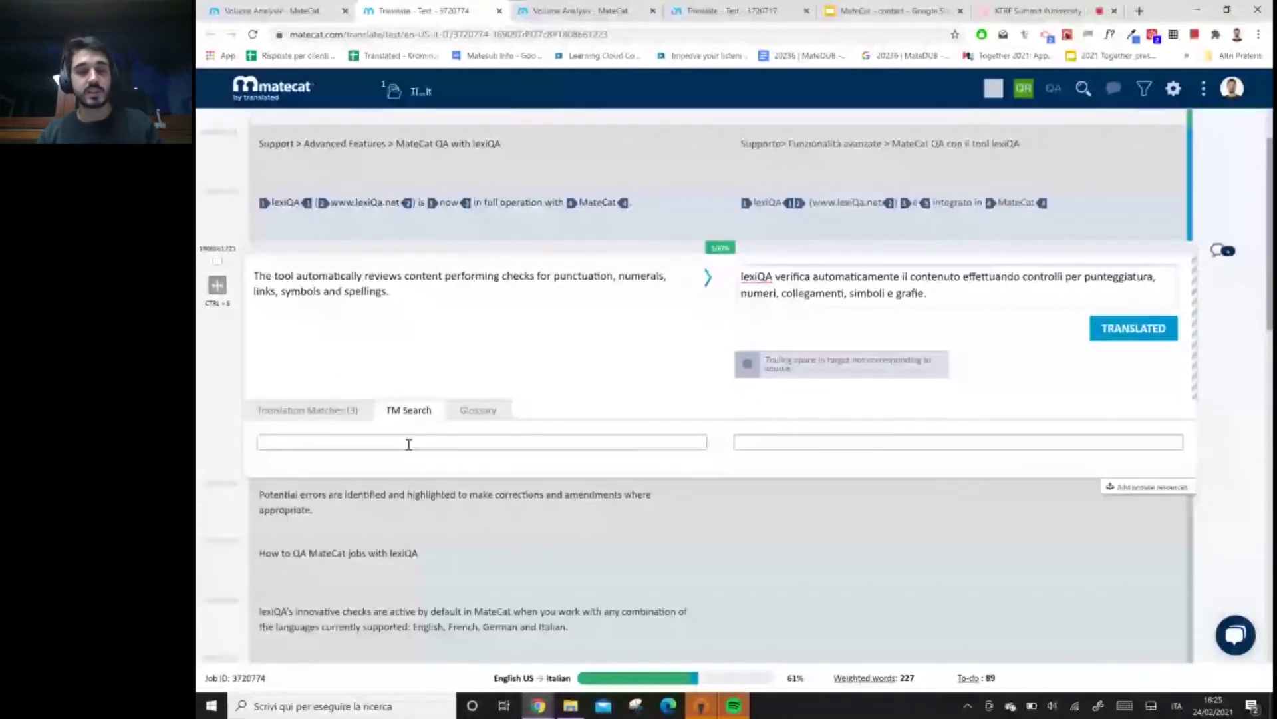
left_click(409, 444)
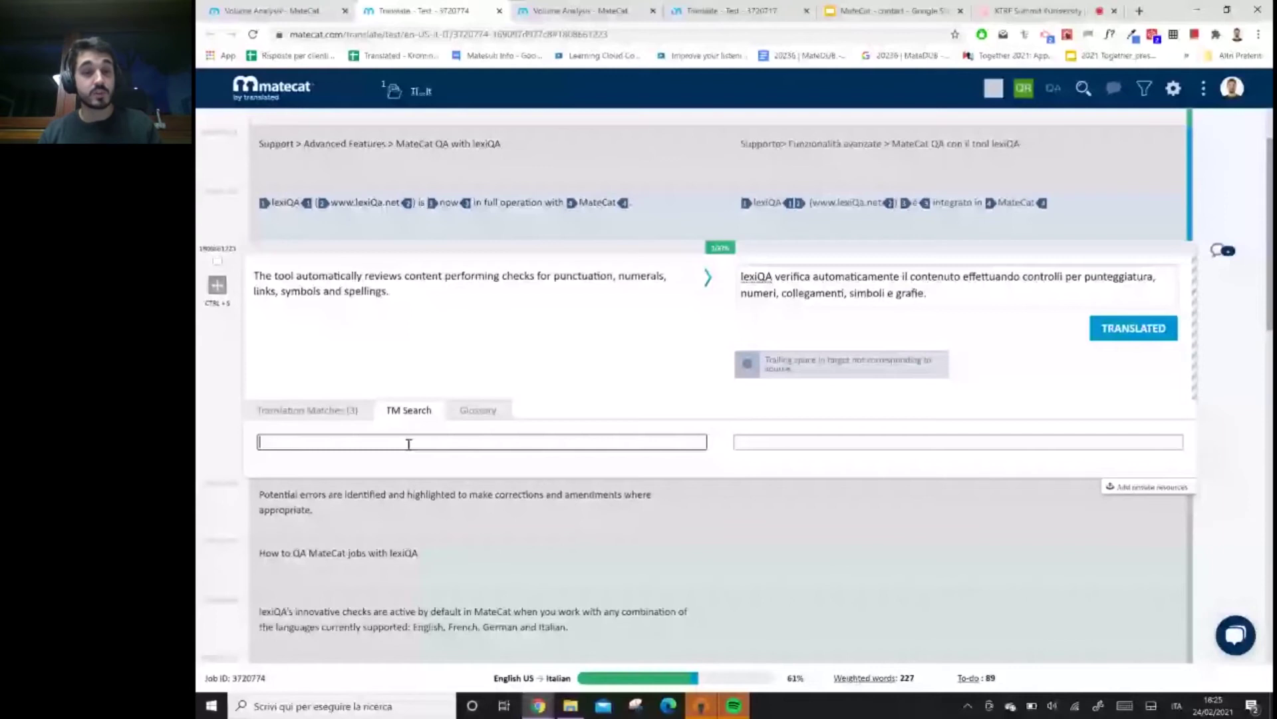
left_click(489, 417)
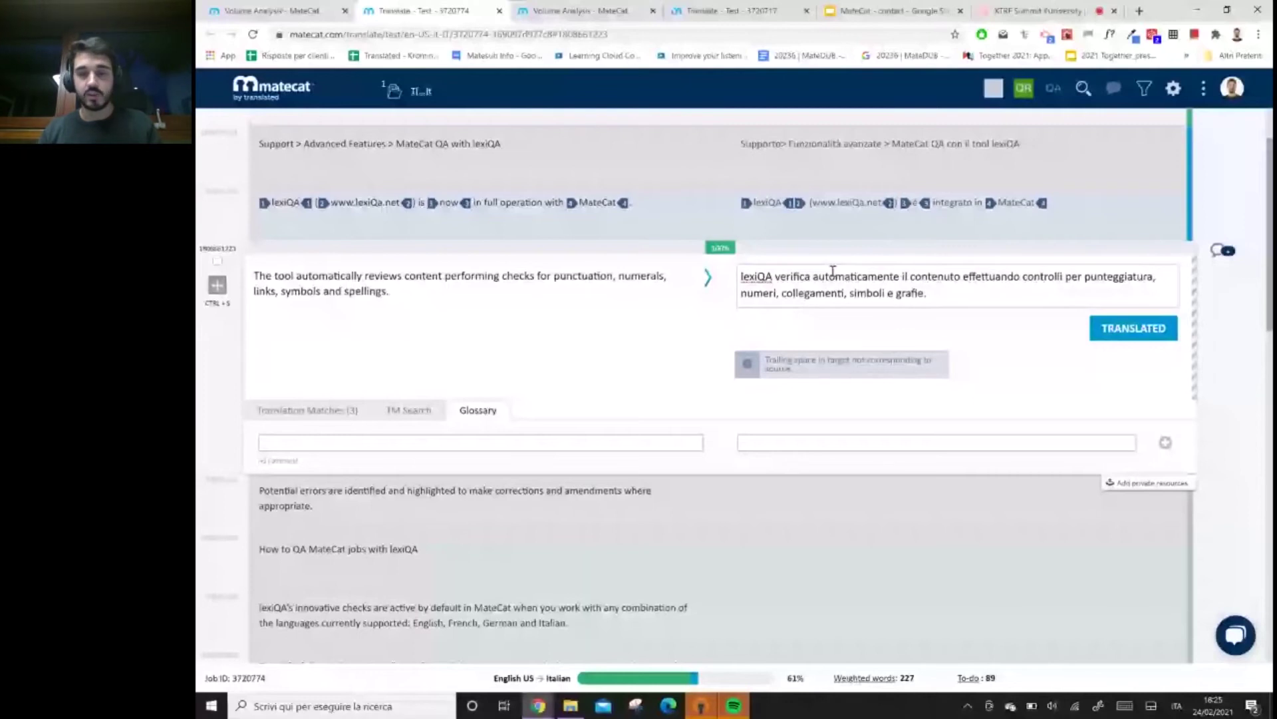
Add the number 123123 at the end of the fourth segment's translation to test the QA check, and delete it again.
left_click(942, 298)
type("123123")
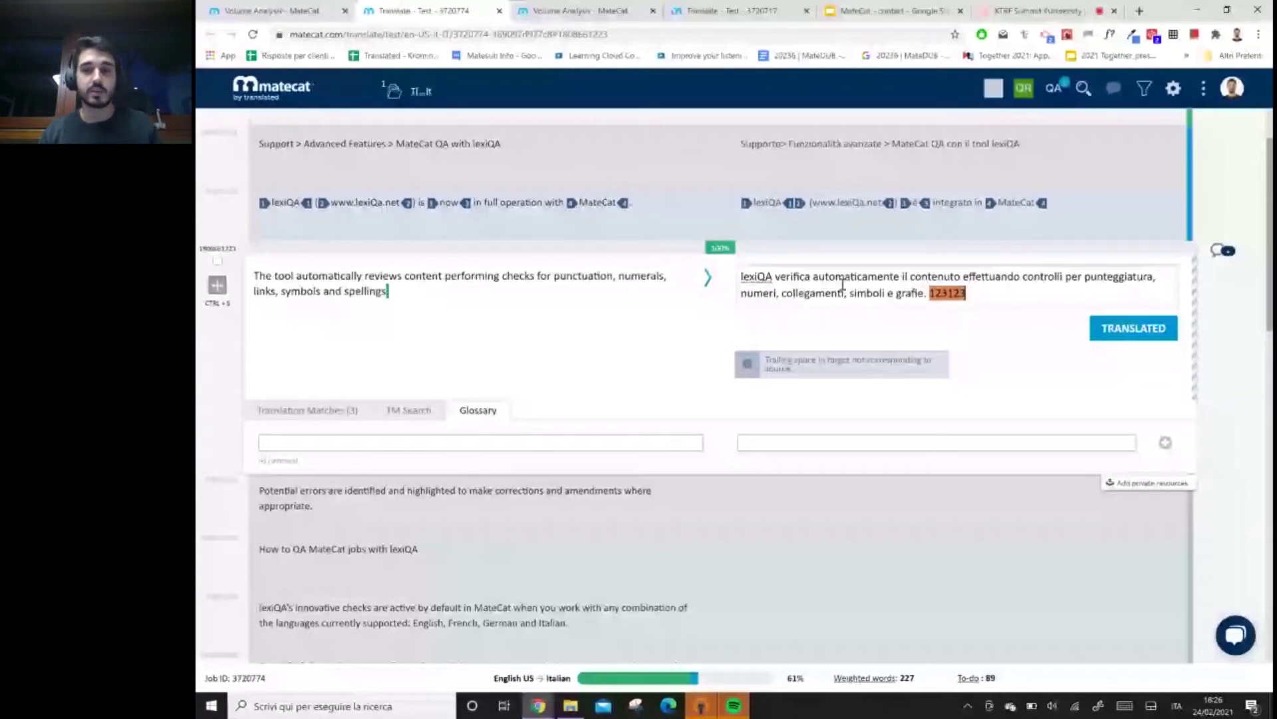
left_click(933, 293)
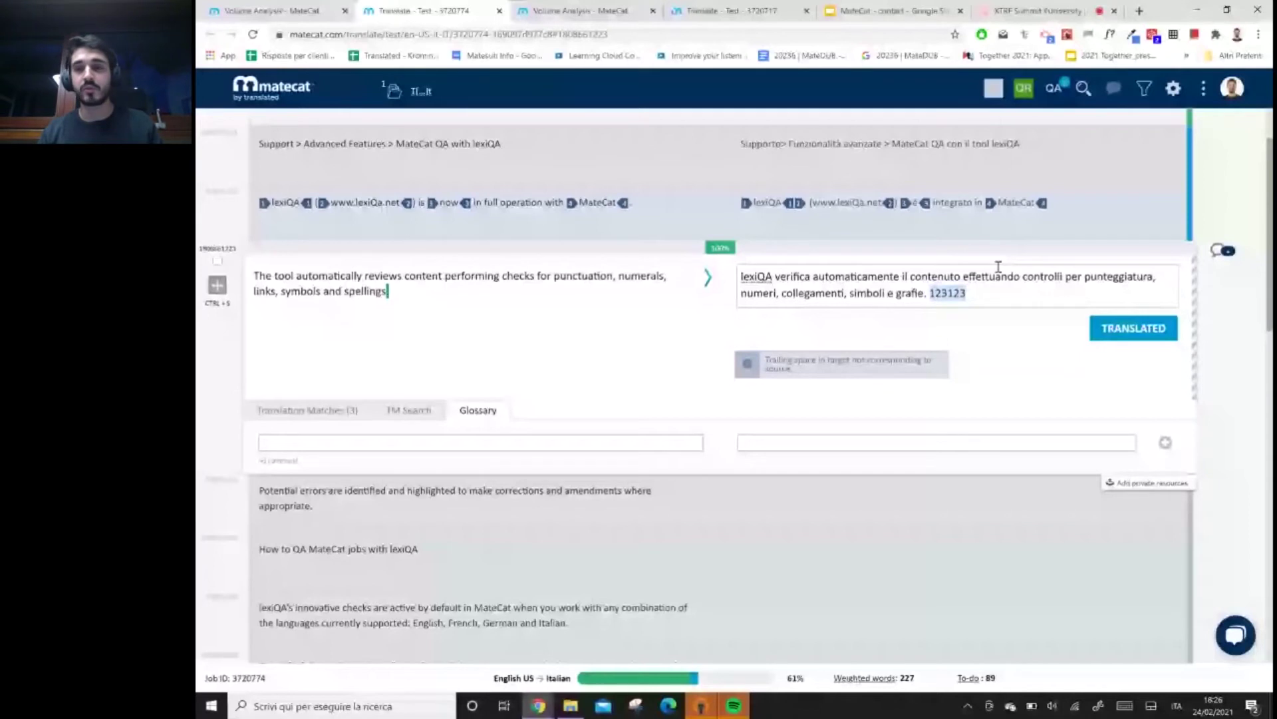
key("BackSpace")
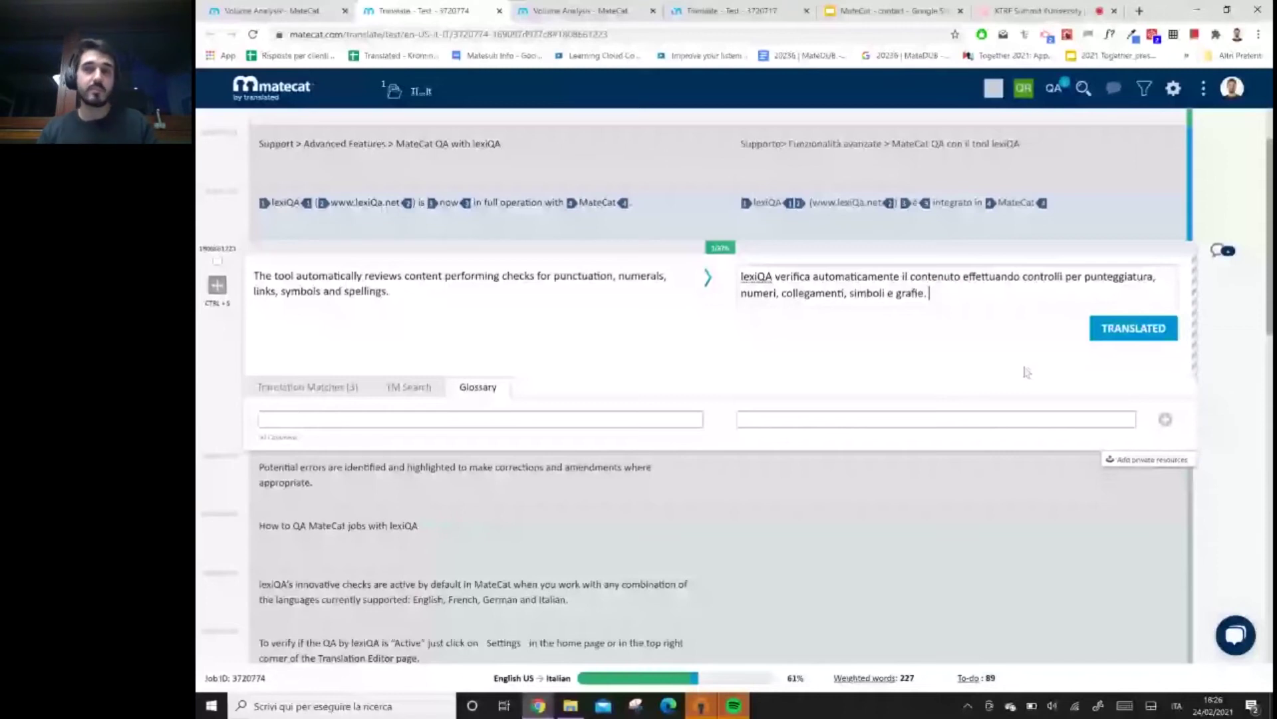
Go to the list of own projects and close the translator assignment and outsourcing quote of the newest Test job.
scroll(1025, 369, "up", 1)
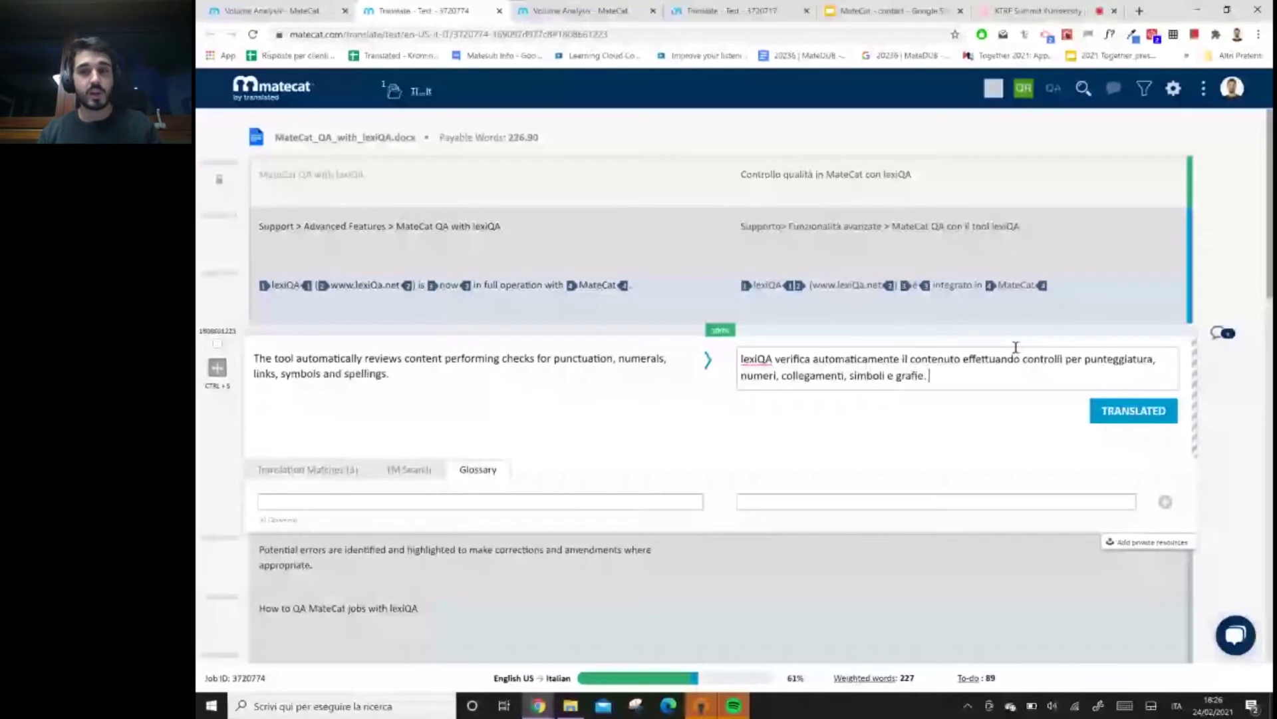
left_click(1234, 94)
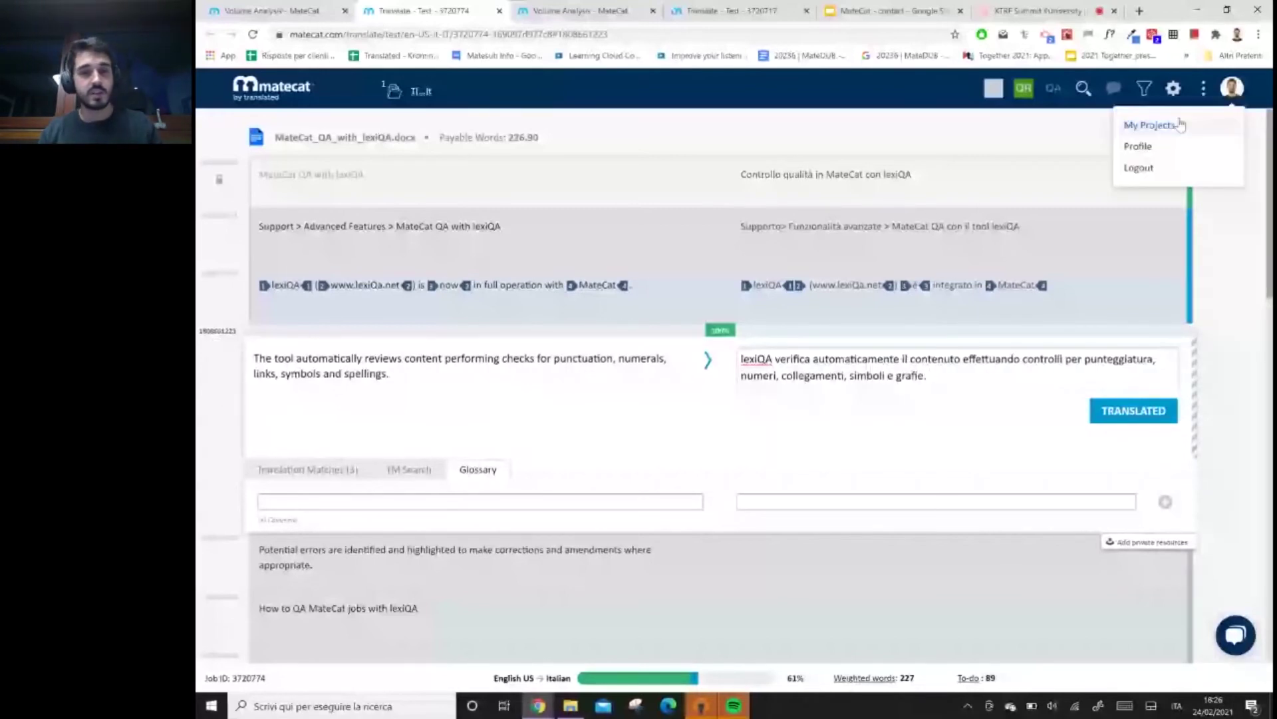
left_click(1150, 125)
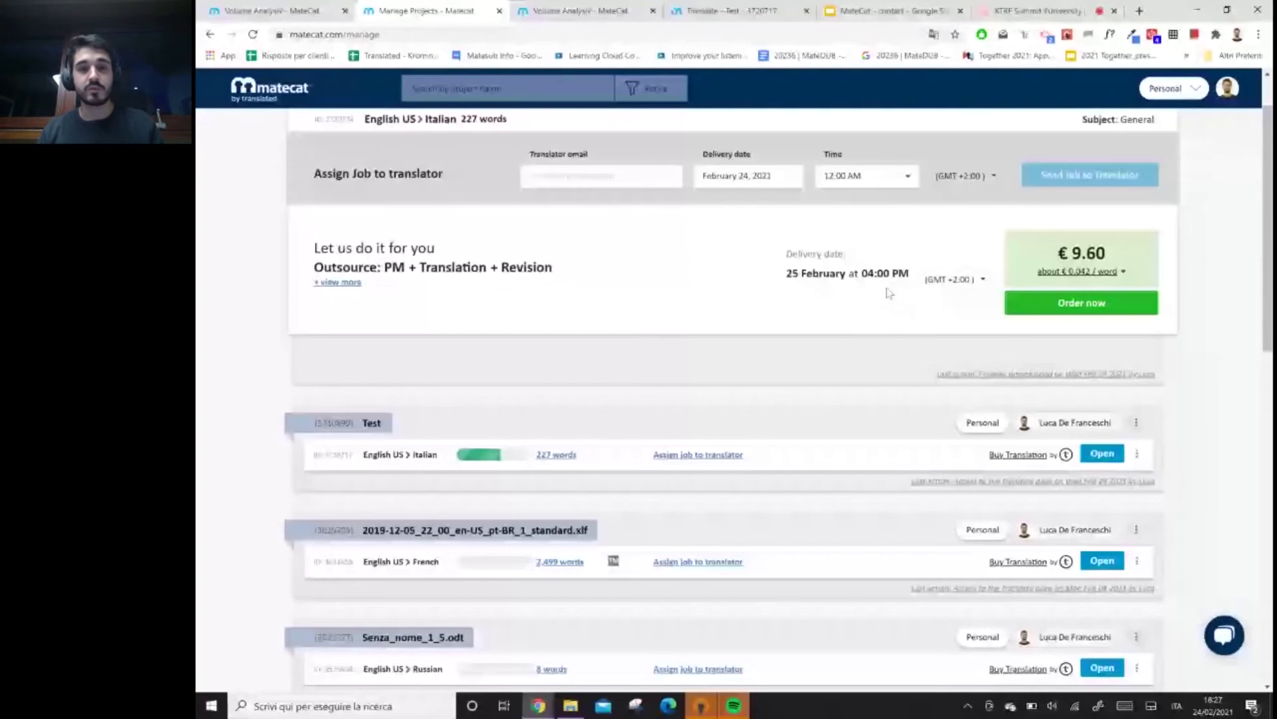
scroll(501, 164, "up", 1)
left_click(506, 164)
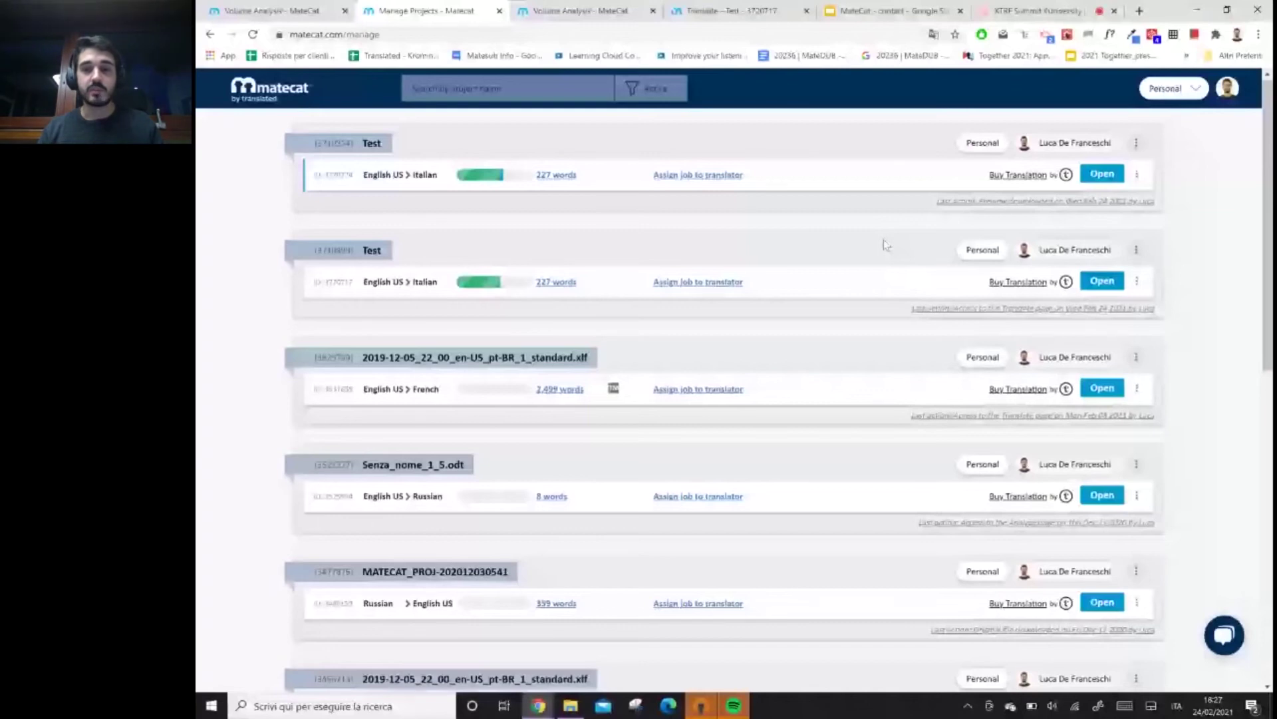
Open the English US to French job of the 2019-12-05_22_00_en-US_pt-BR_1_standard.xlf project and switch it to revision mode.
scroll(1096, 385, "down", 1)
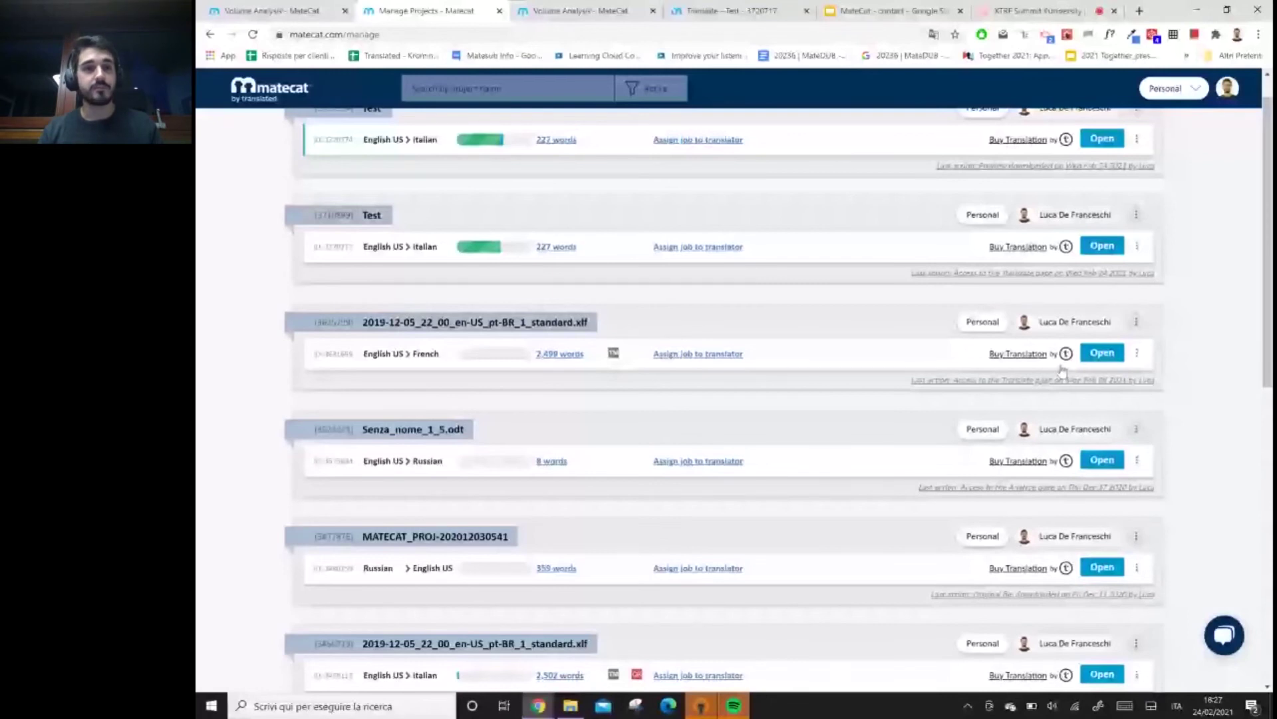
left_click(1102, 352)
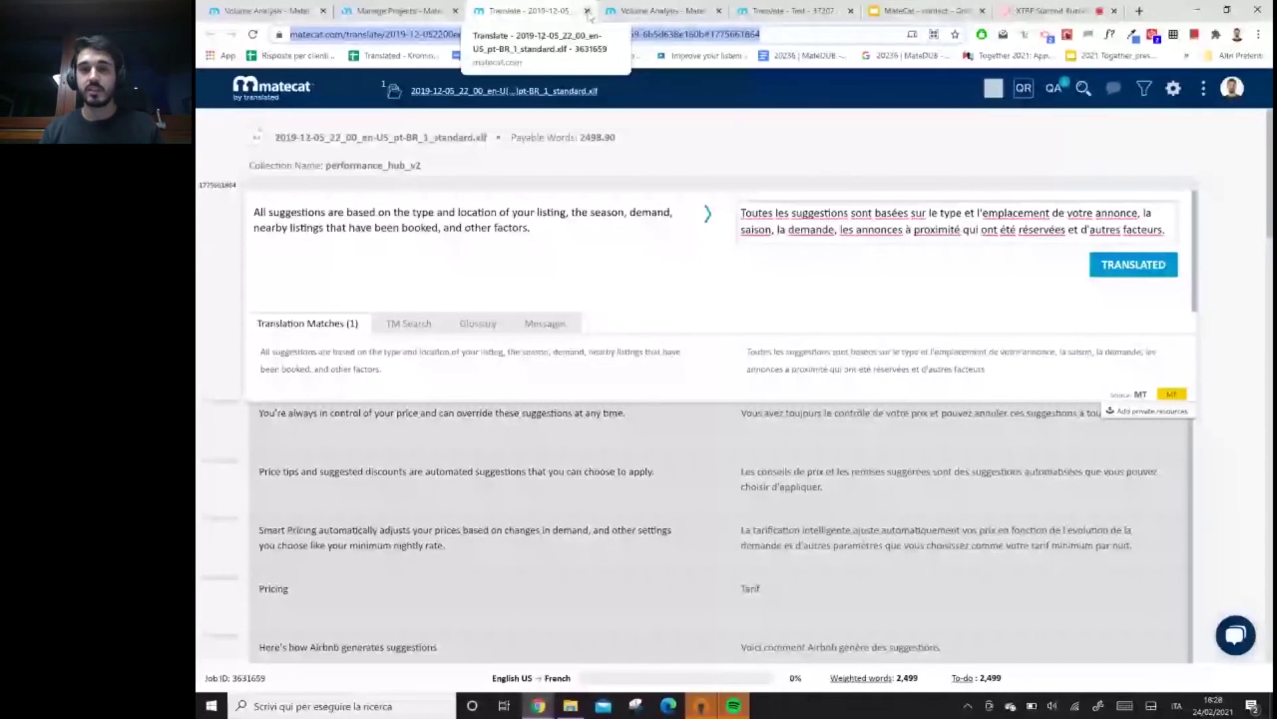
left_click(1203, 88)
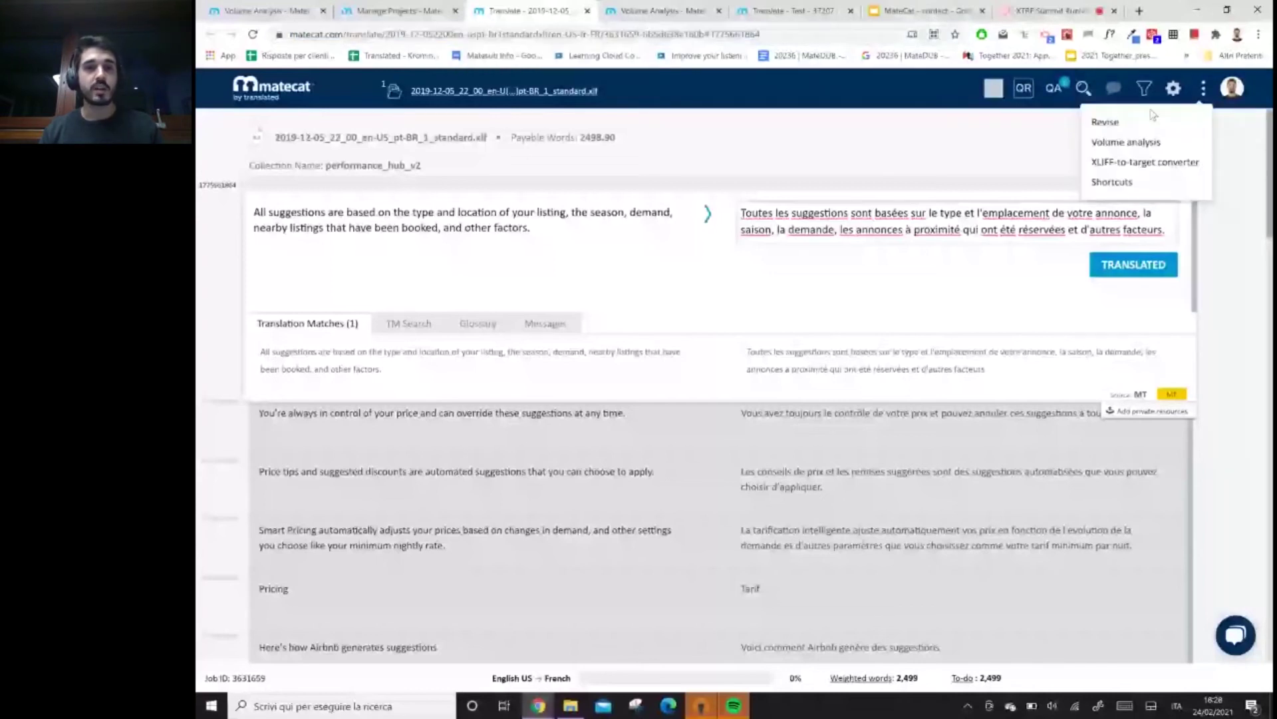
left_click(1153, 118)
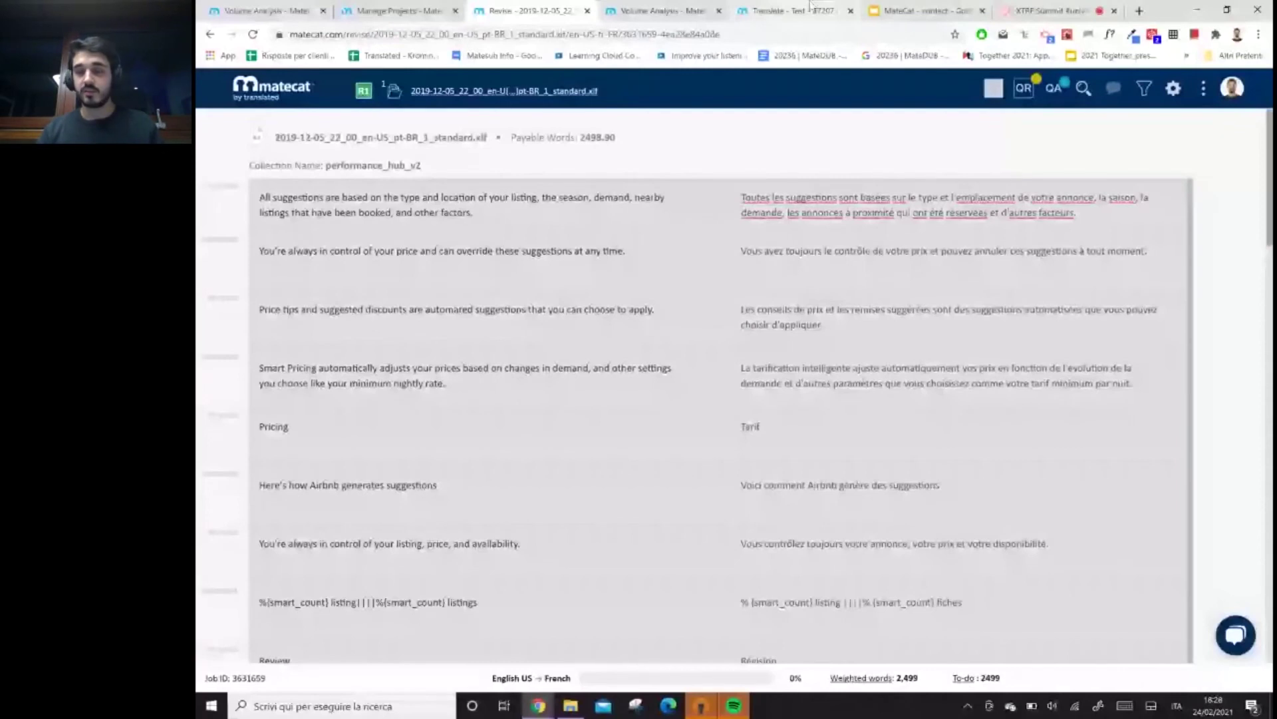
Open the Test job in revision mode and log a minor Style issue on the second segment, "Support > Advanced Features > MateCat QA with lexiQA".
left_click(811, 7)
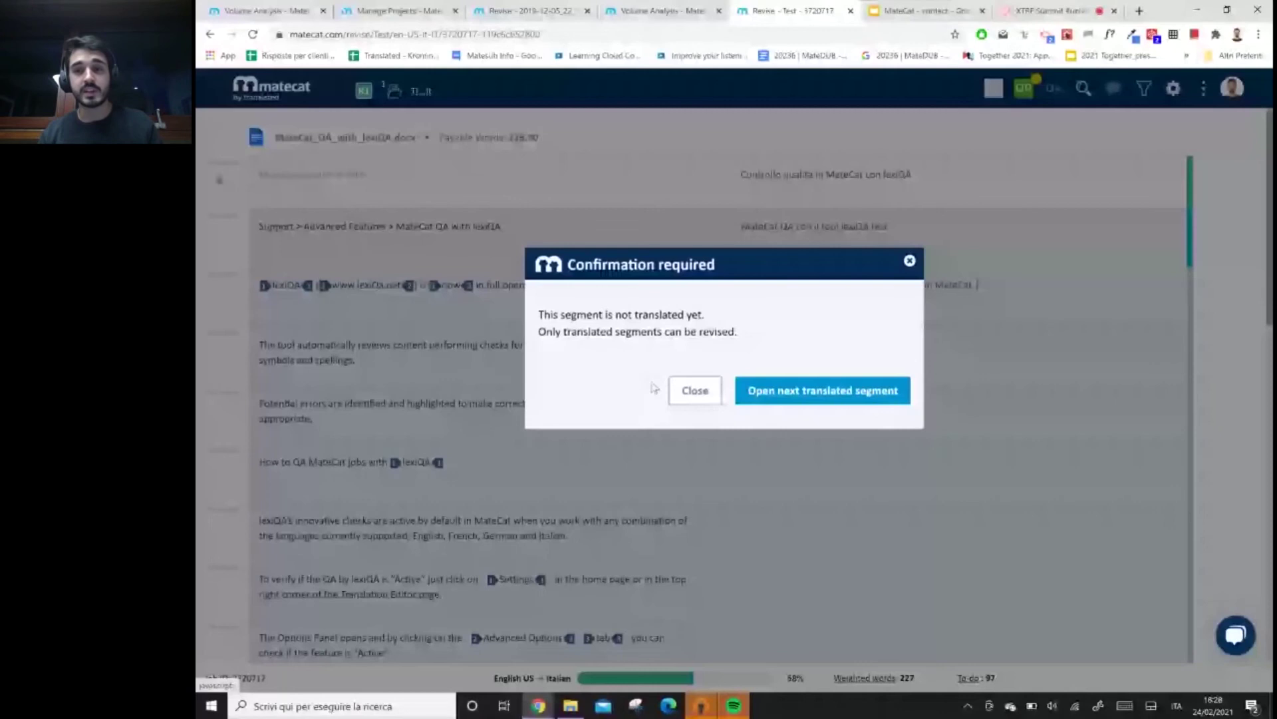
left_click(691, 390)
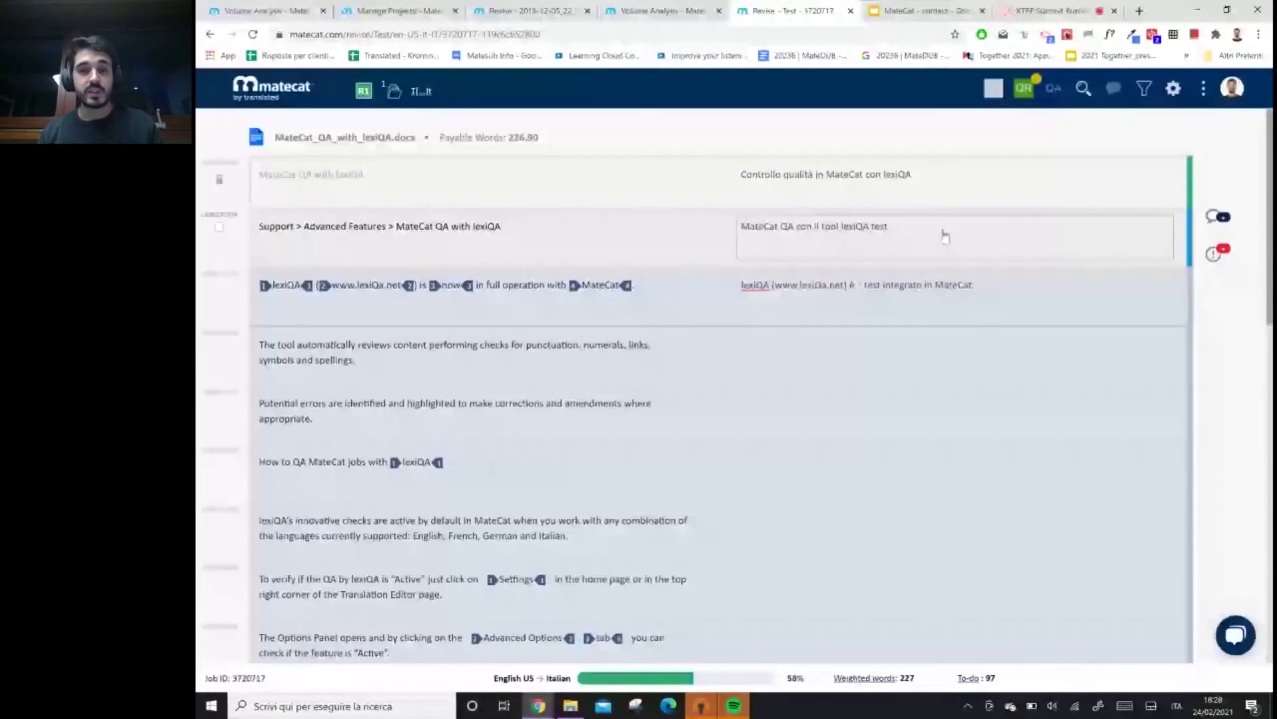
left_click(944, 236)
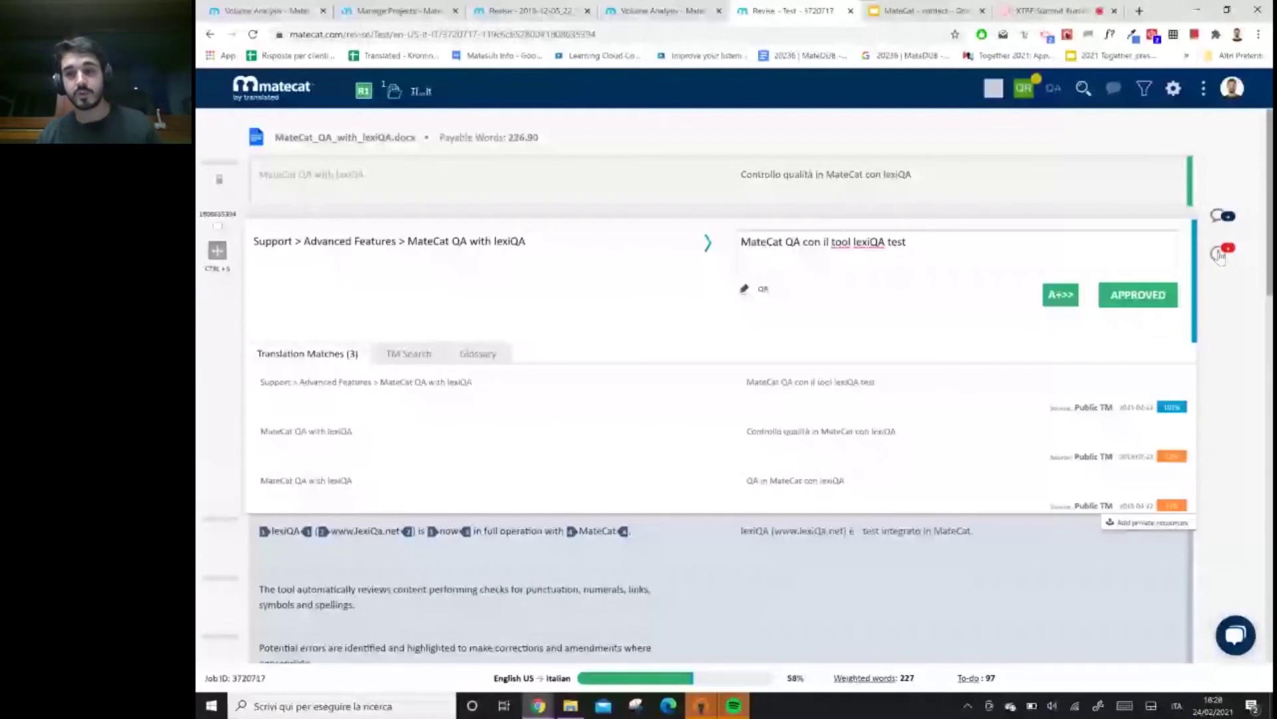
left_click(1220, 255)
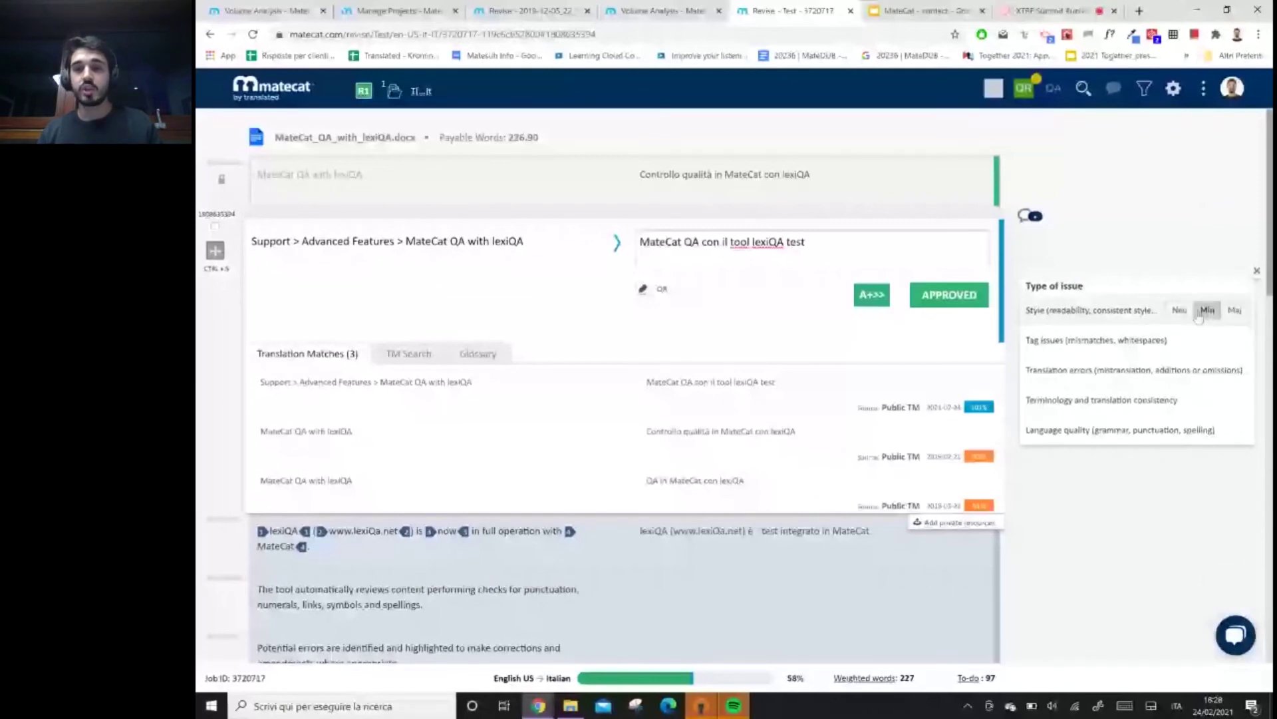
left_click(1198, 317)
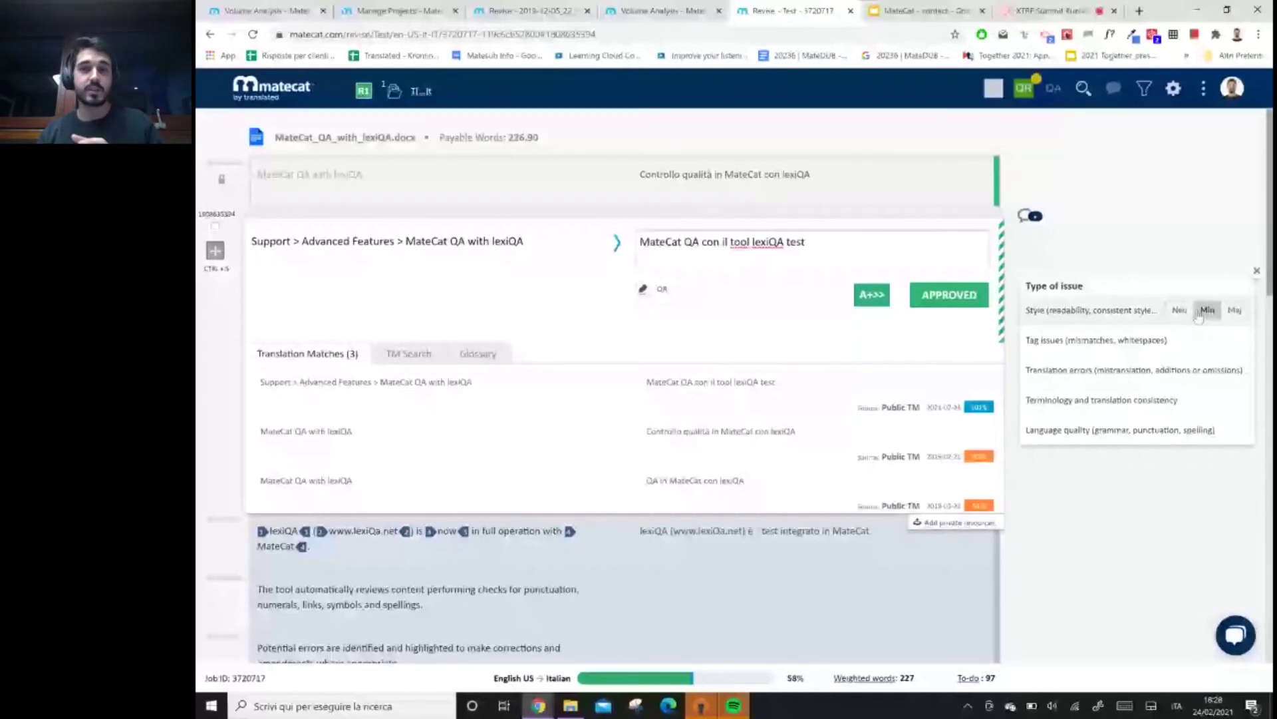
Open the Test job's quality report, filter the segments by the minor Style issue and show the differences in the translation version.
mouse_move(1028, 96)
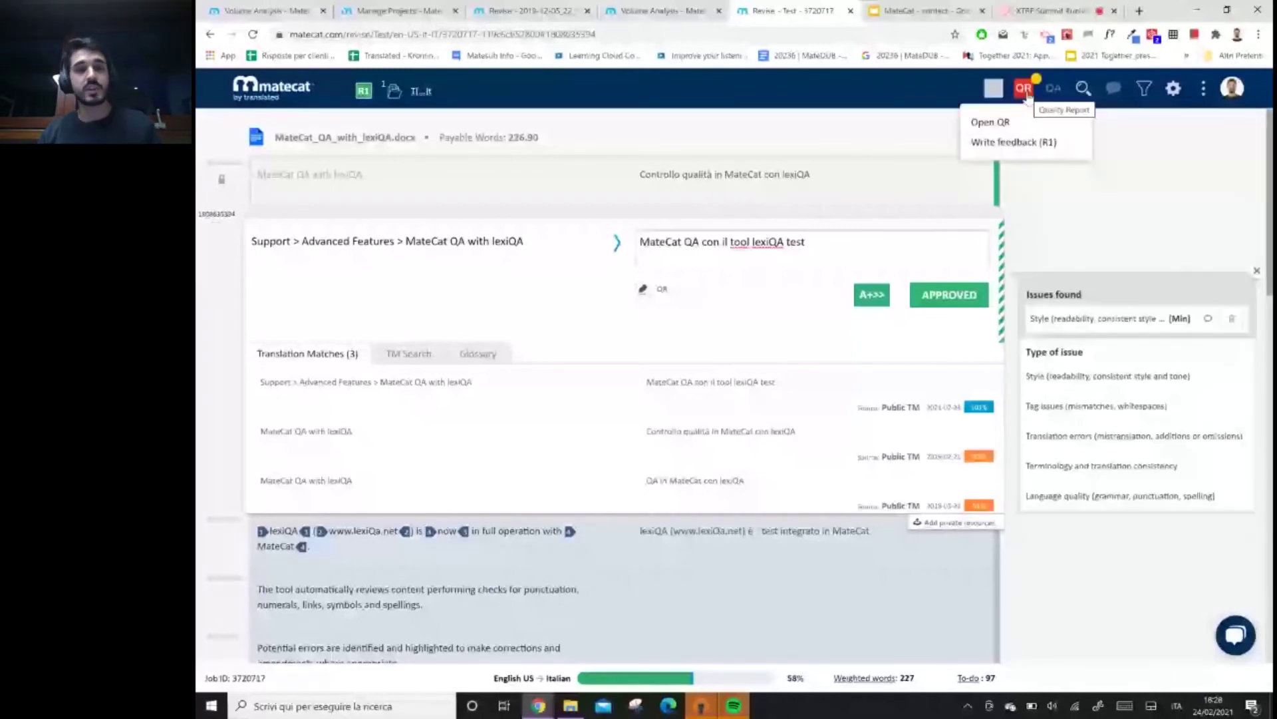
left_click(1028, 95)
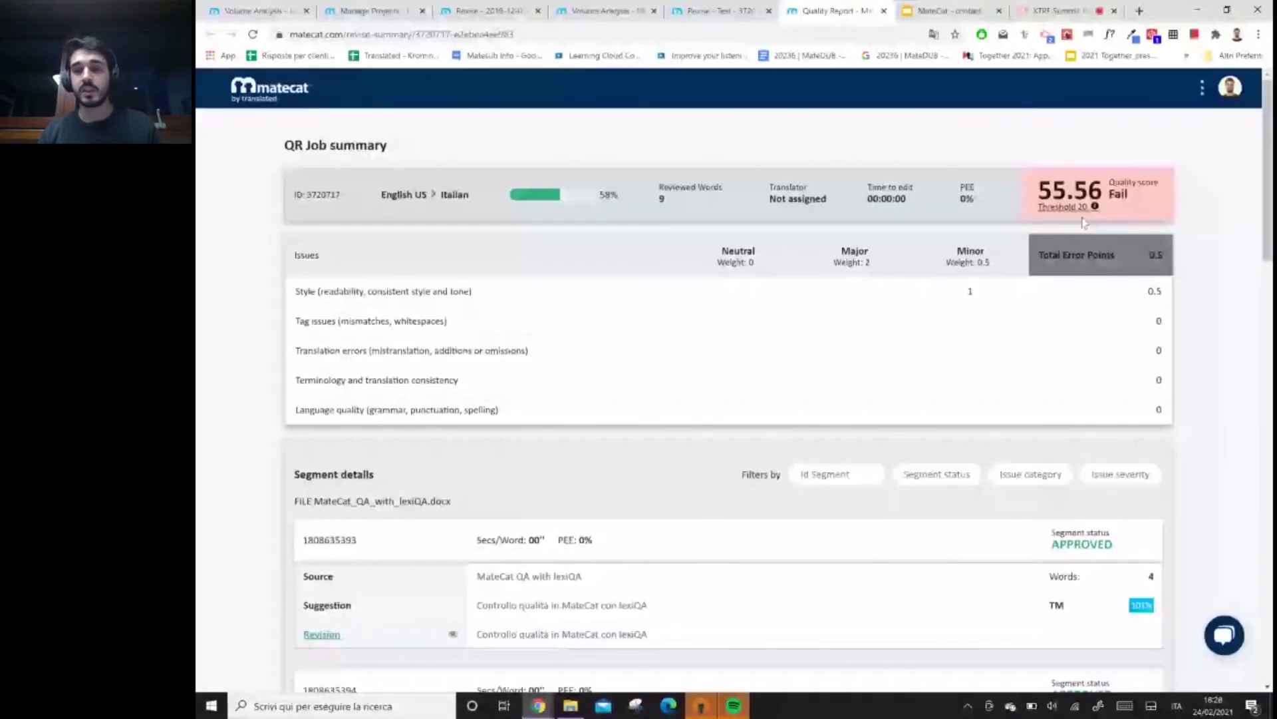
scroll(971, 282, "down", 1)
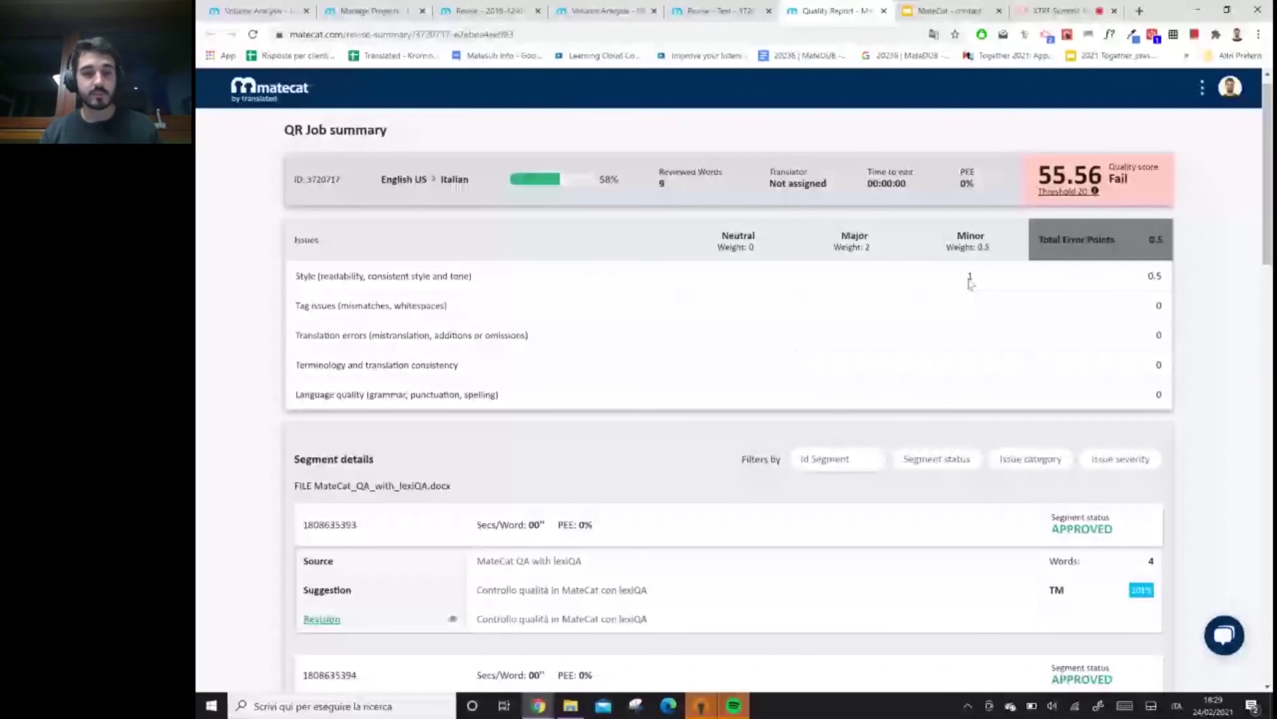
left_click(970, 280)
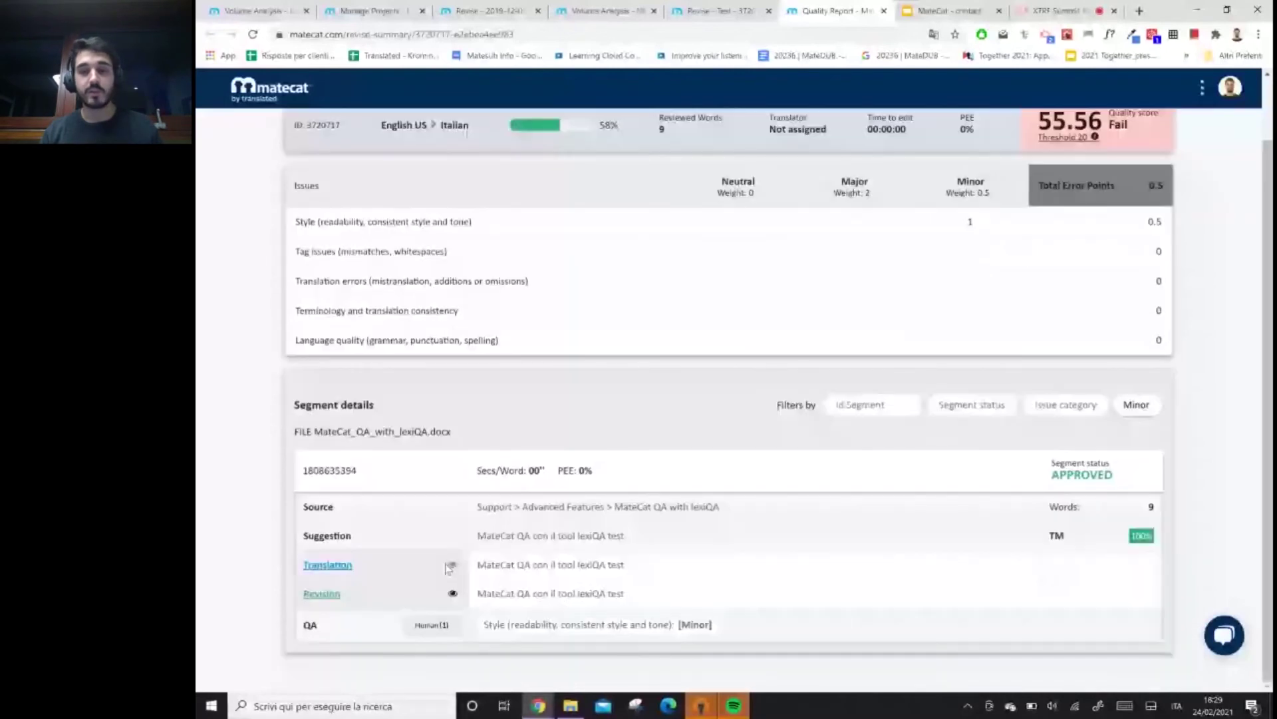
left_click(451, 567)
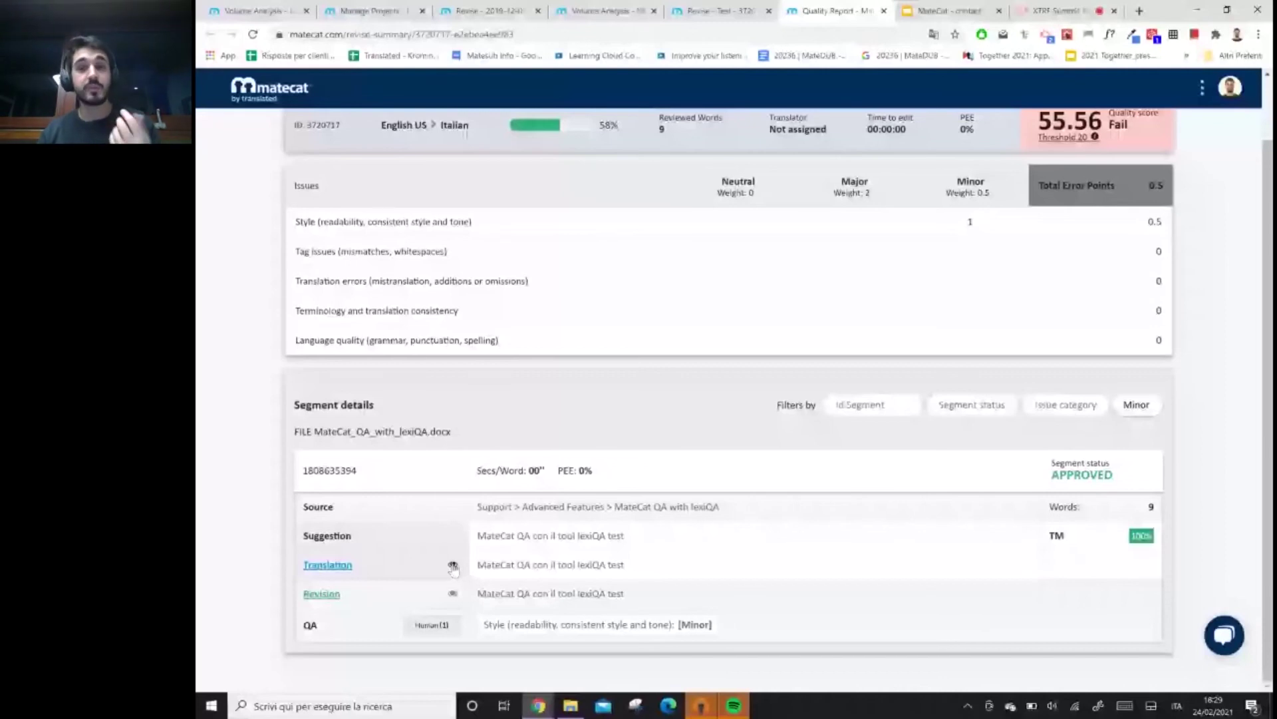
Split the Test job into two chunks from its volume analysis and open the first chunk for translation.
key("ctrl+4")
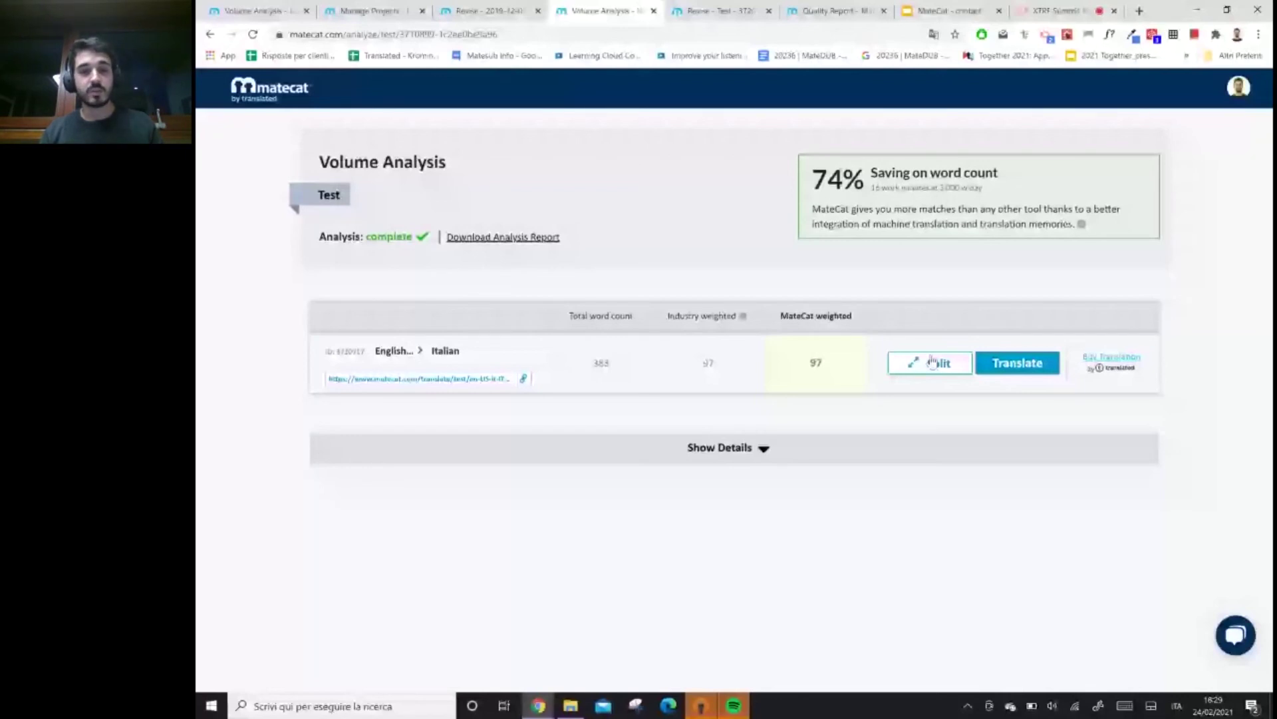
left_click(933, 361)
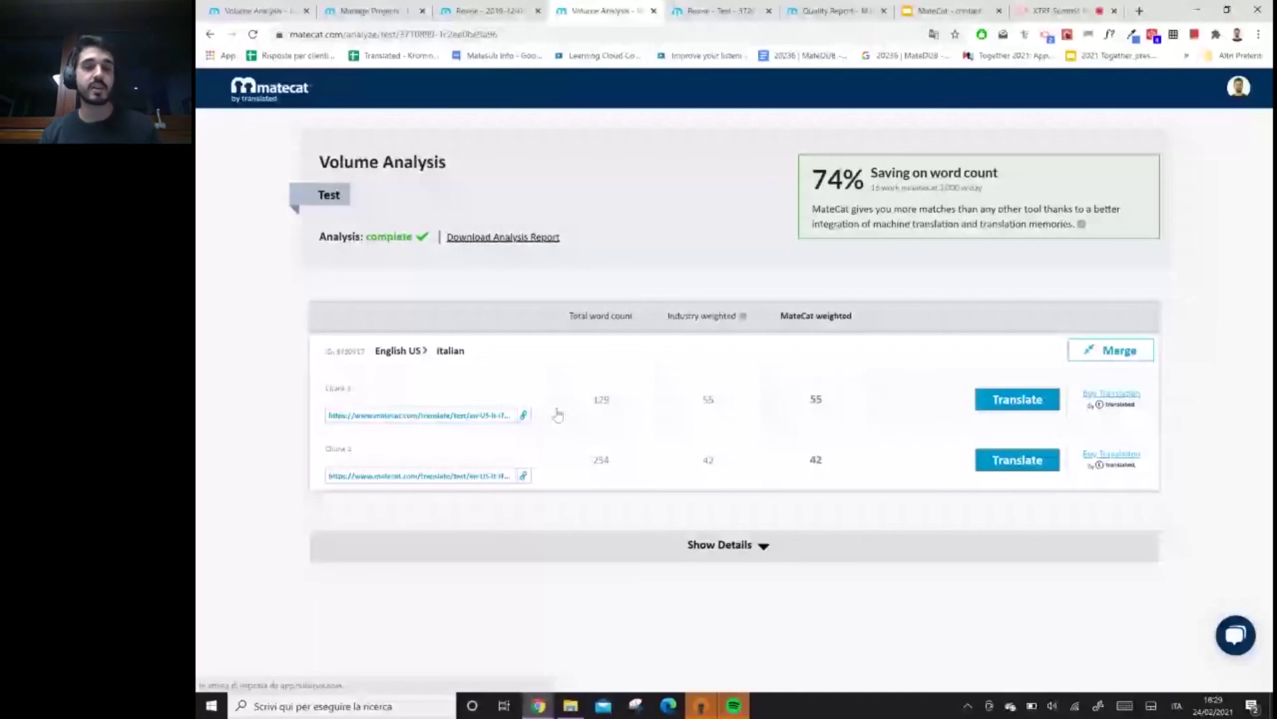
left_click(464, 475)
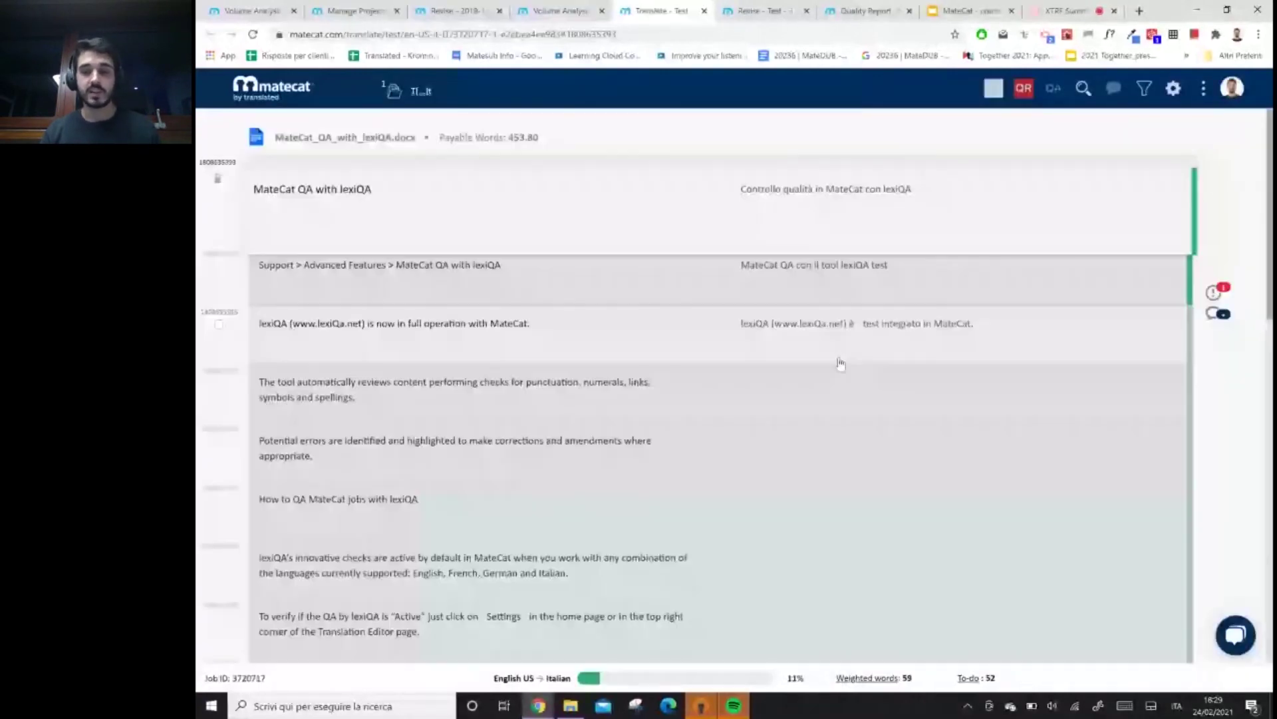
Look through the first chunk's segments and the locked ones following it, and switch to the MateCat presentation in Google Slides.
left_click(908, 569)
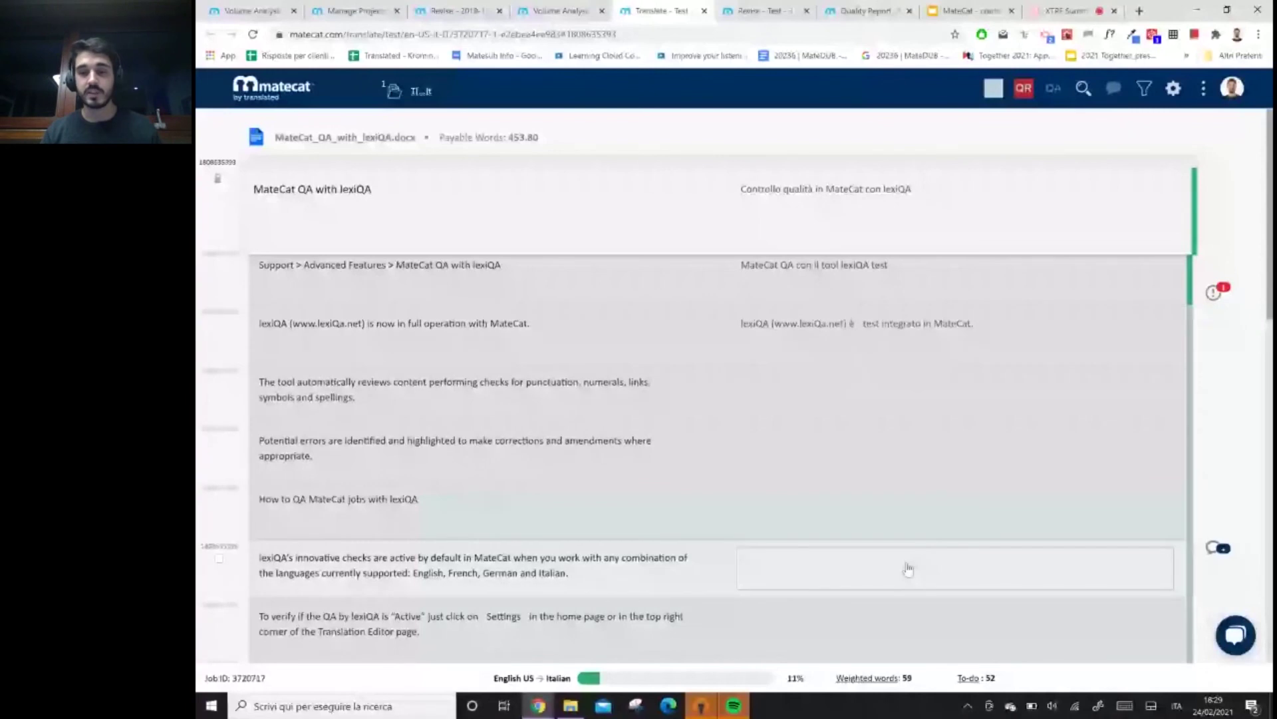
key("ctrl+Down")
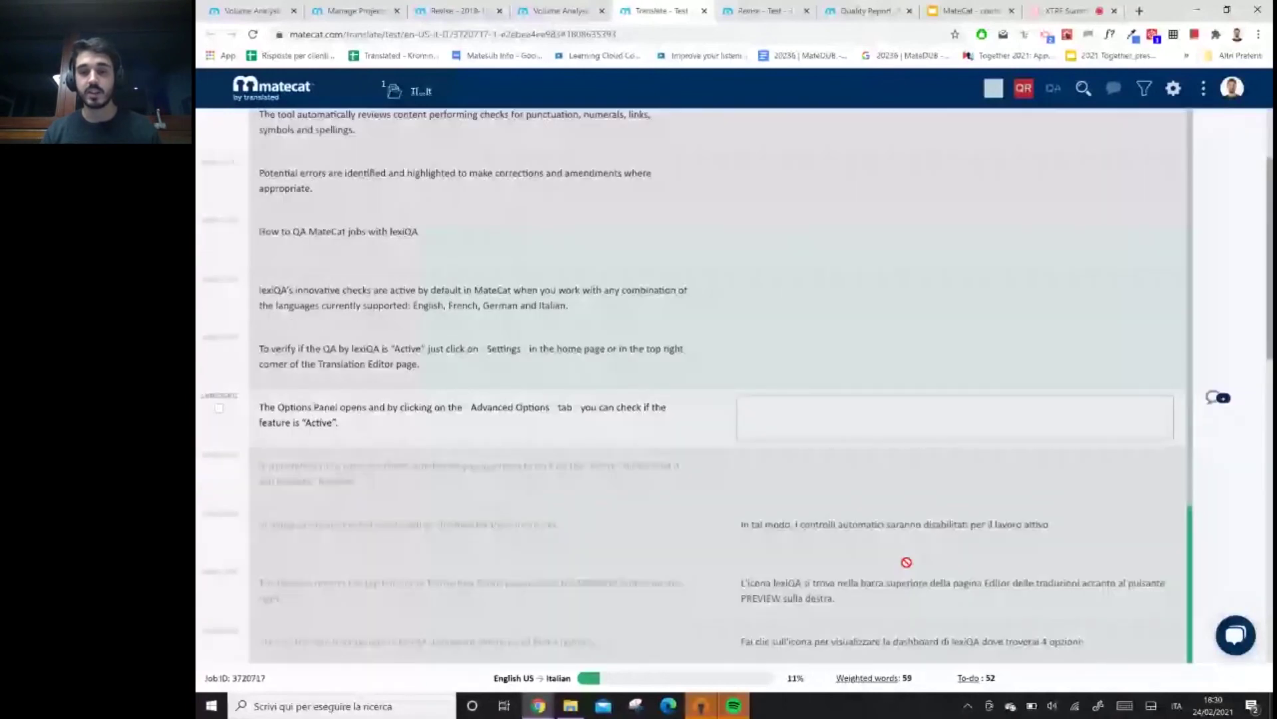
key("ctrl+Down")
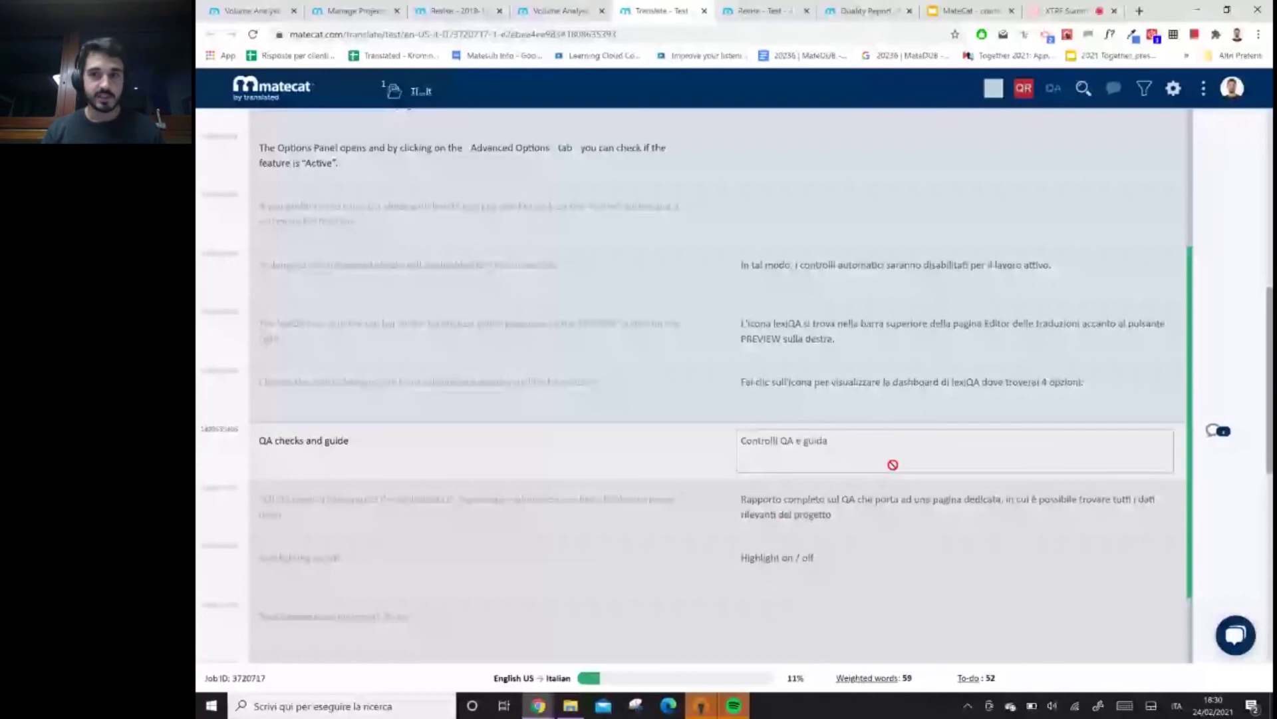
scroll(893, 464, "up", 8)
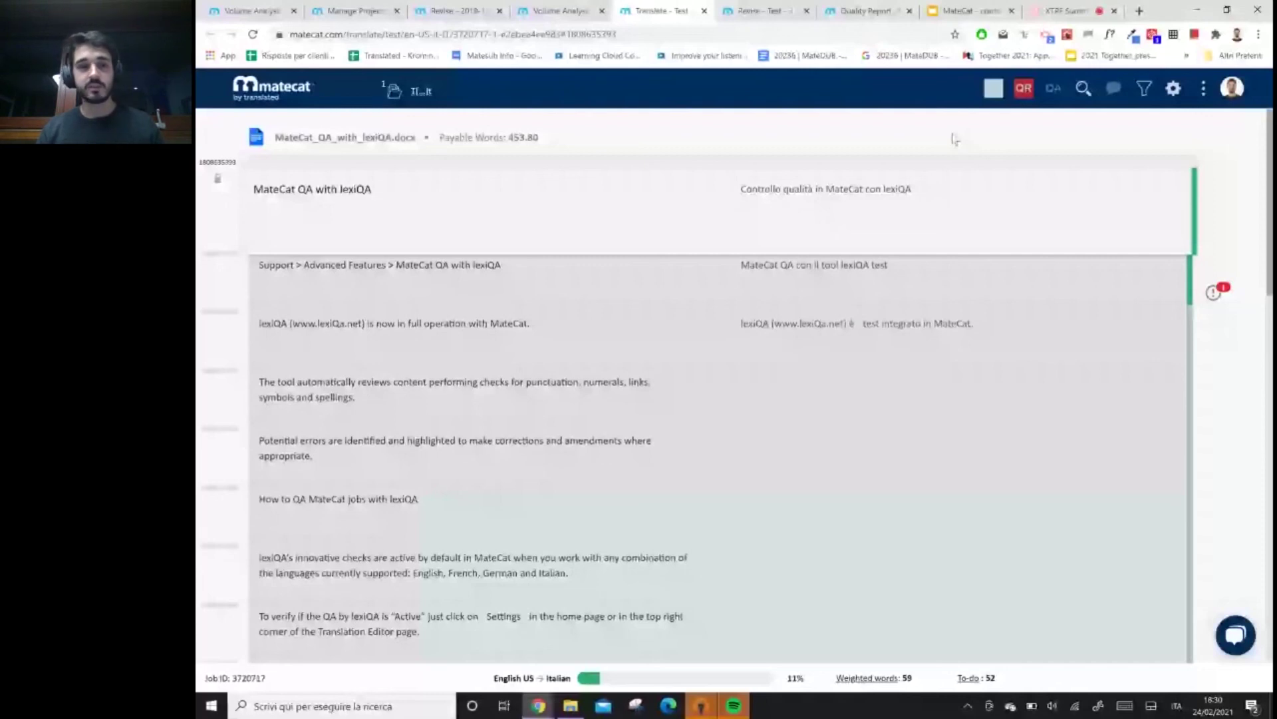
left_click(976, 8)
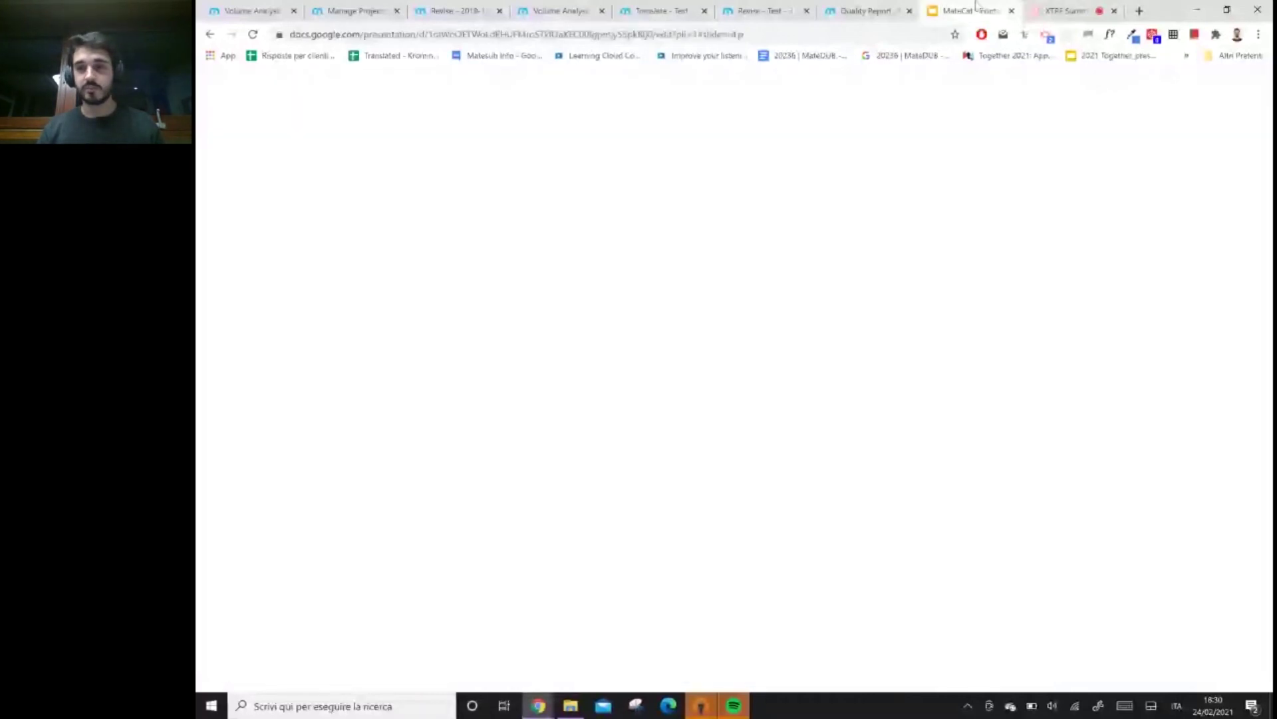